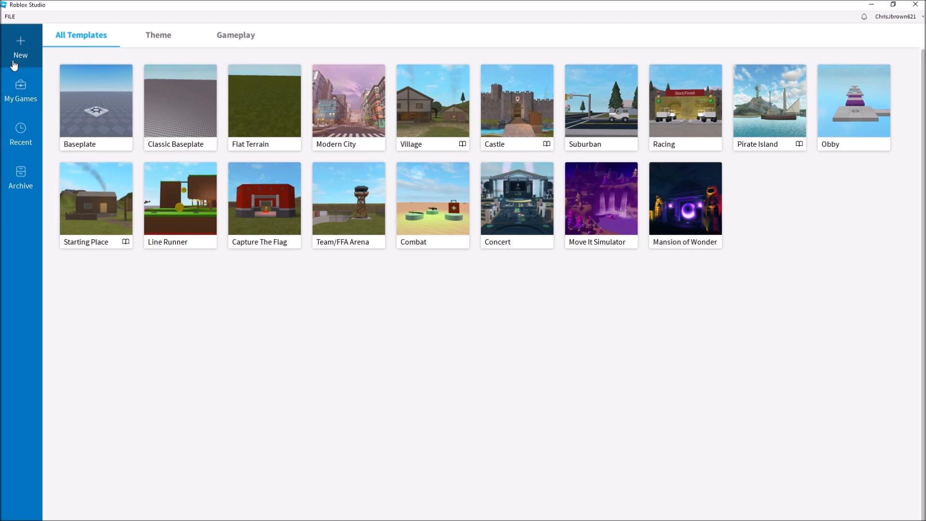
Create a new place from the Baseplate template and look over its empty baseplate
left_click(104, 128)
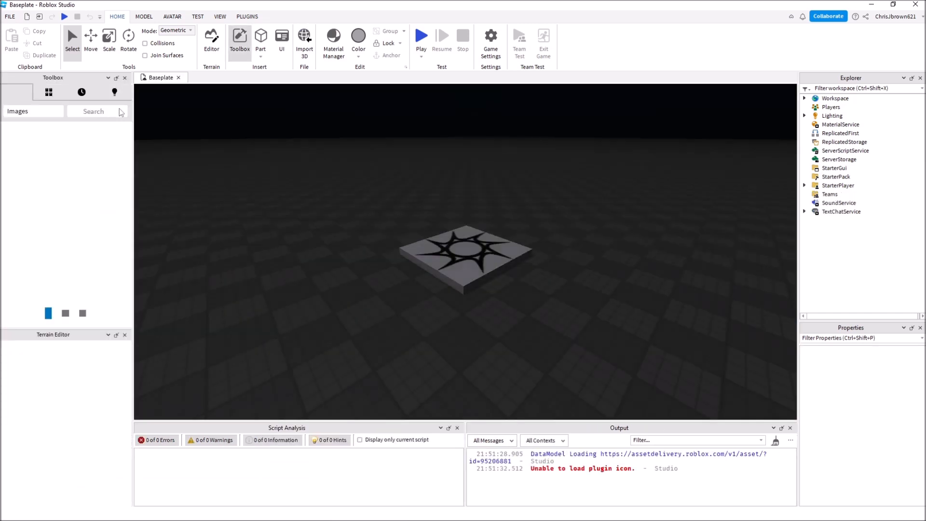
right_click_drag(454, 176, 453, 176)
scroll(453, 176, "down", 8)
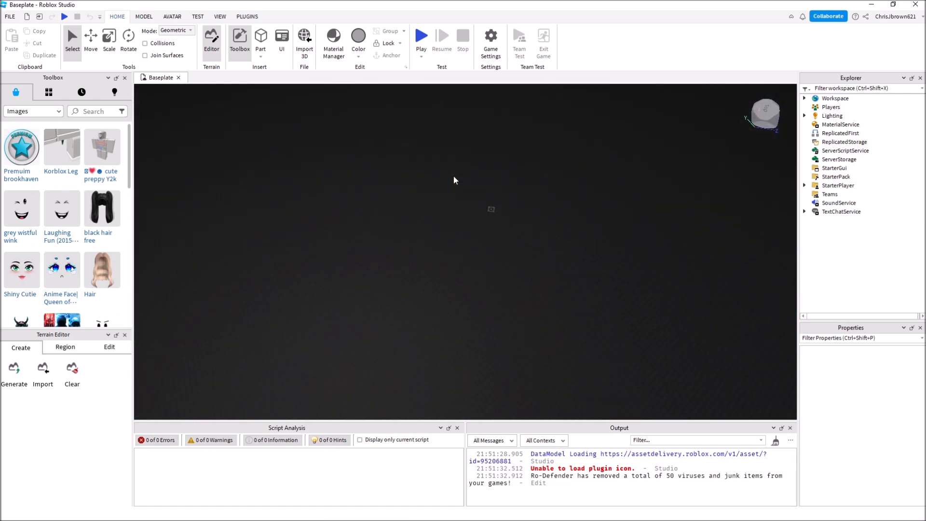
right_click_drag(453, 176, 454, 180)
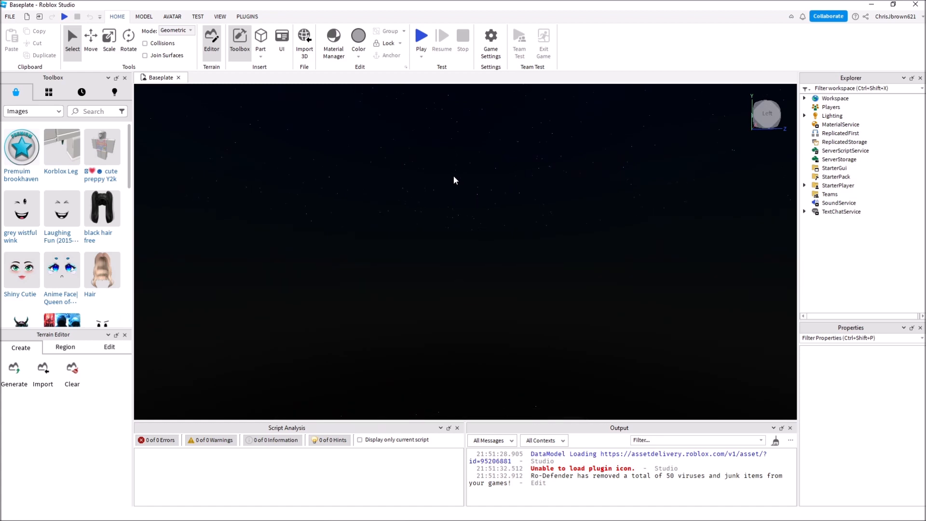
right_click_drag(454, 180, 454, 181)
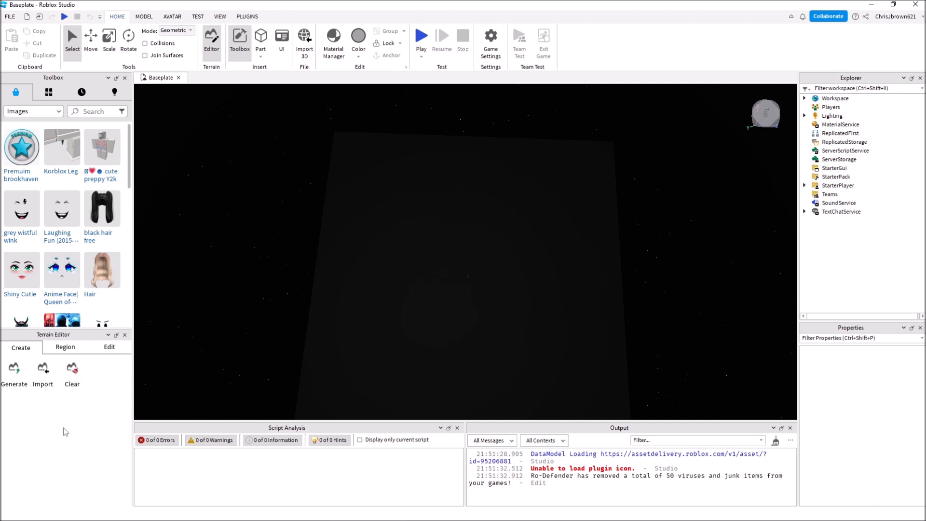
left_click(78, 349)
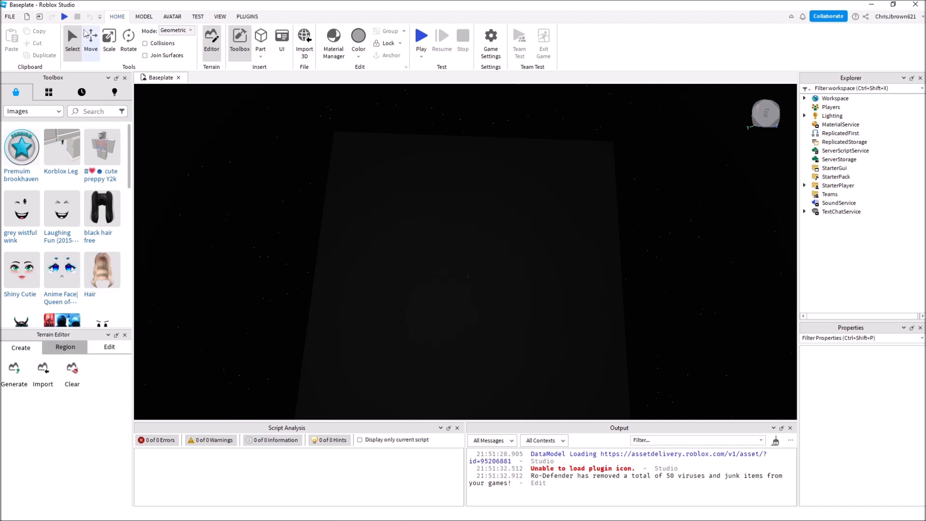
Toggle the Explorer, Properties, Toolbox, Output and Script Analysis windows off and back on, one after another
left_click(220, 18)
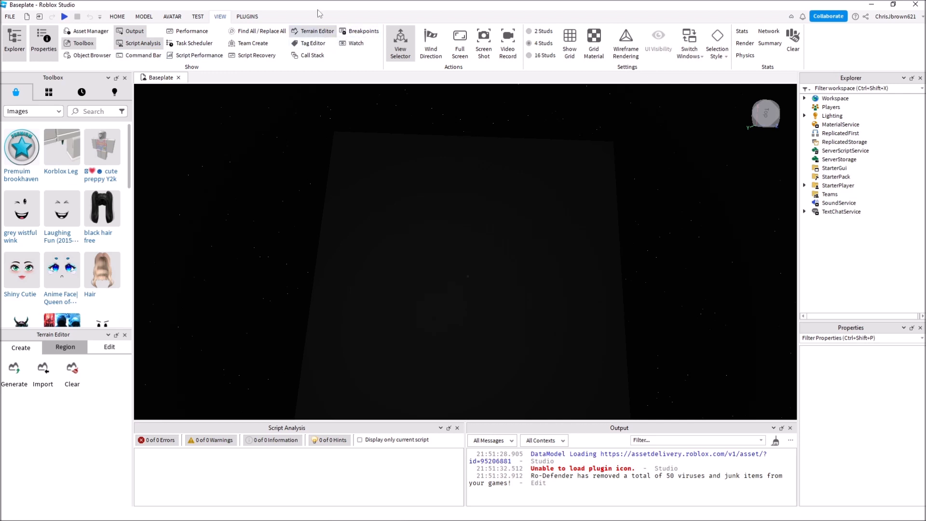
left_click(25, 46)
left_click(27, 46)
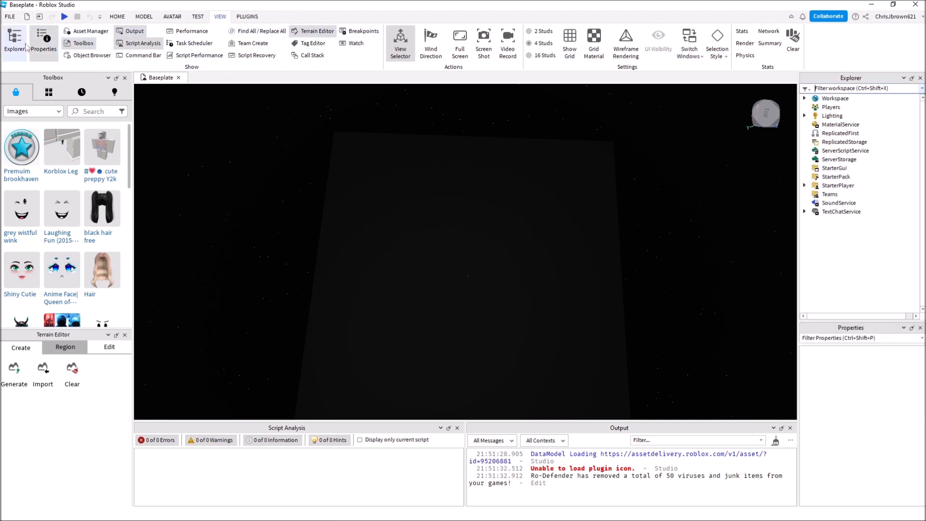
left_click(43, 46)
left_click(45, 49)
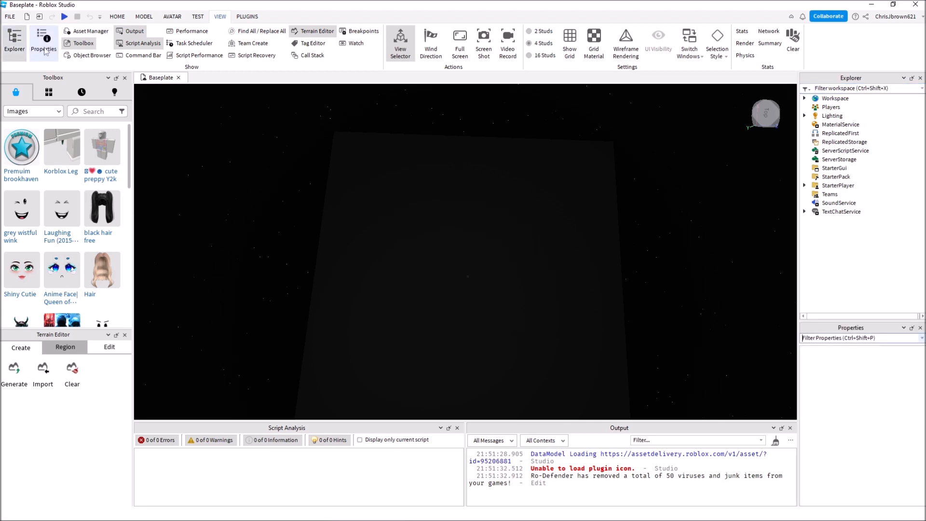
left_click(80, 43)
left_click(80, 43)
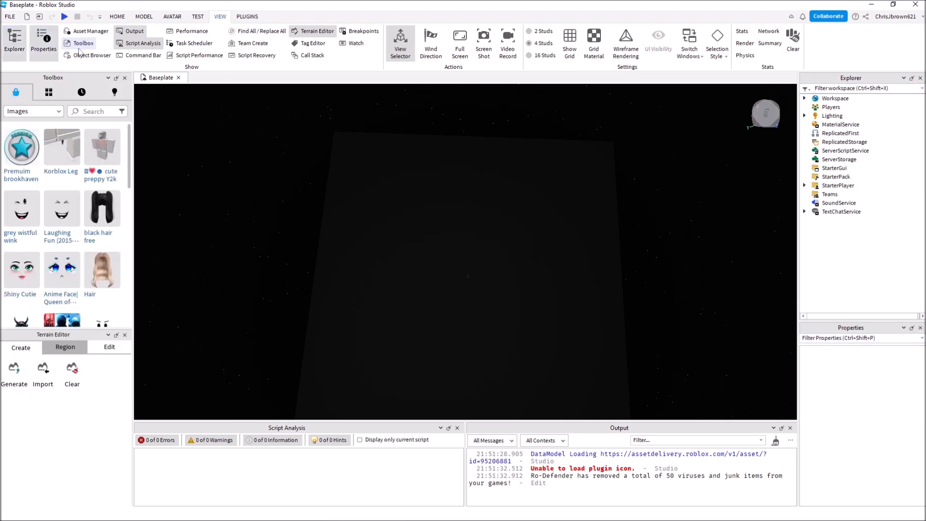
left_click(132, 32)
left_click(133, 31)
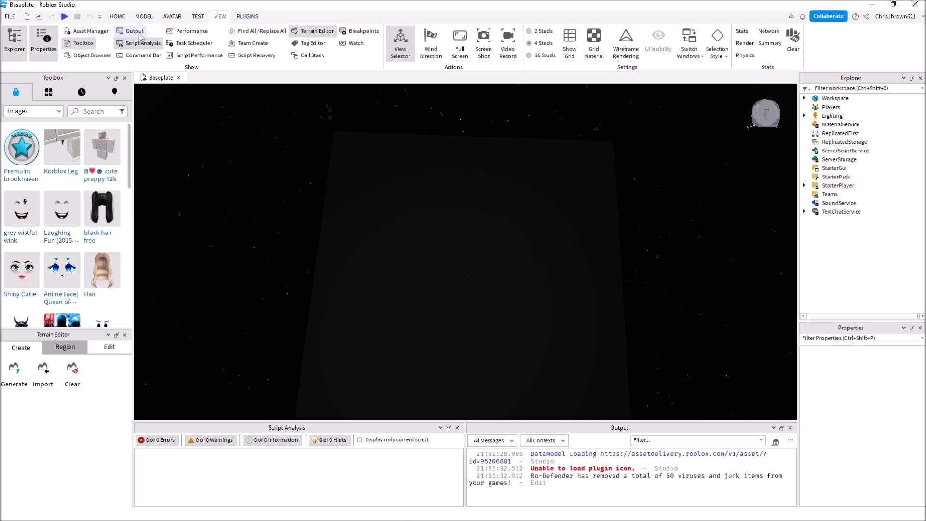
left_click(141, 44)
left_click(141, 44)
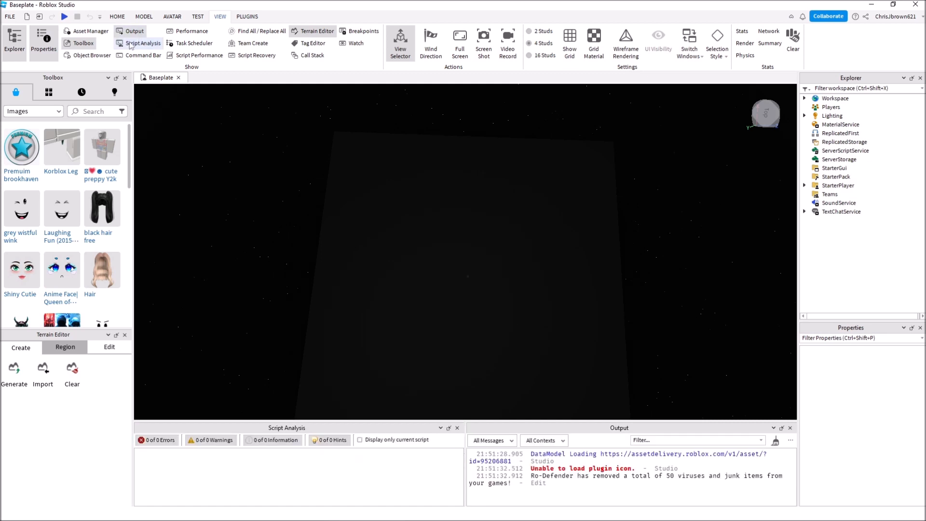
Hide and show the Terrain Editor window repeatedly, leaving it visible
left_click(322, 33)
left_click(323, 33)
left_click(322, 34)
left_click(323, 34)
left_click(323, 34)
left_click(323, 34)
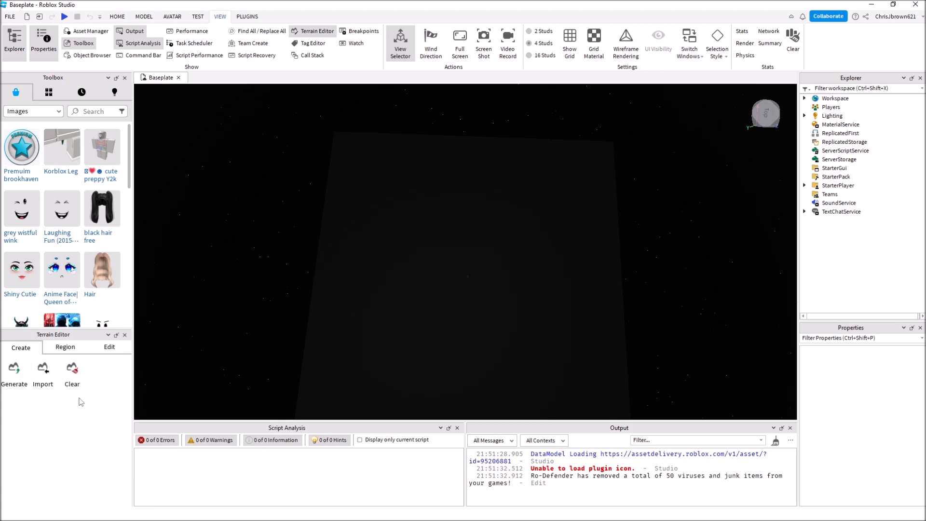
Look through the Terrain Editor's Edit and Region tool sets, ending on the Create tools
left_click(109, 347)
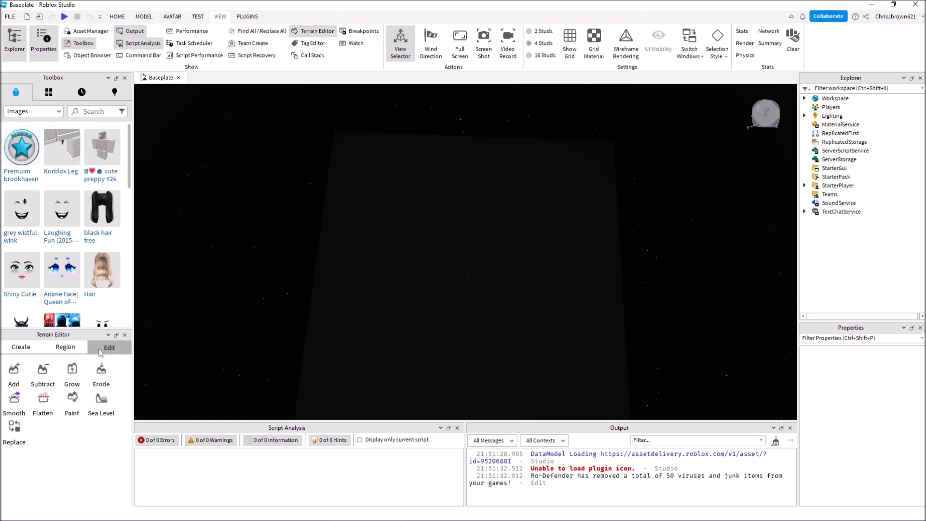
left_click(62, 348)
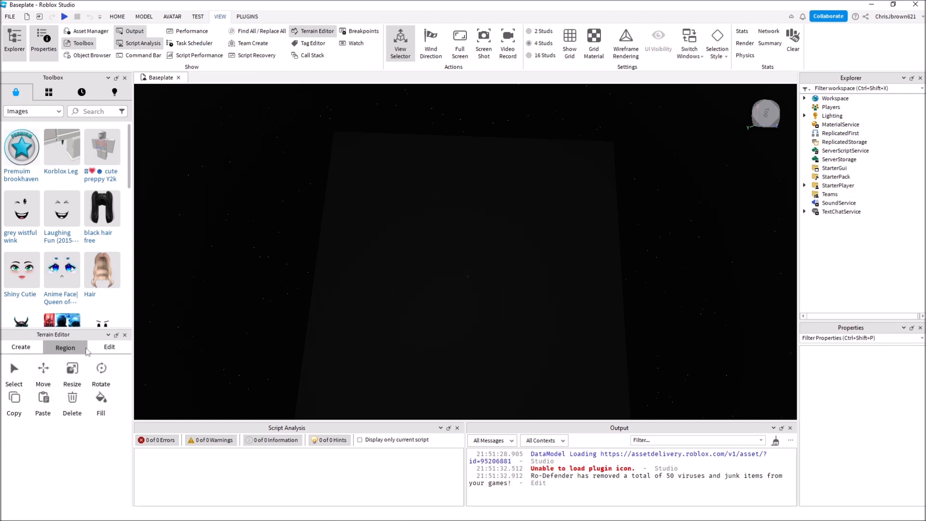
left_click(21, 348)
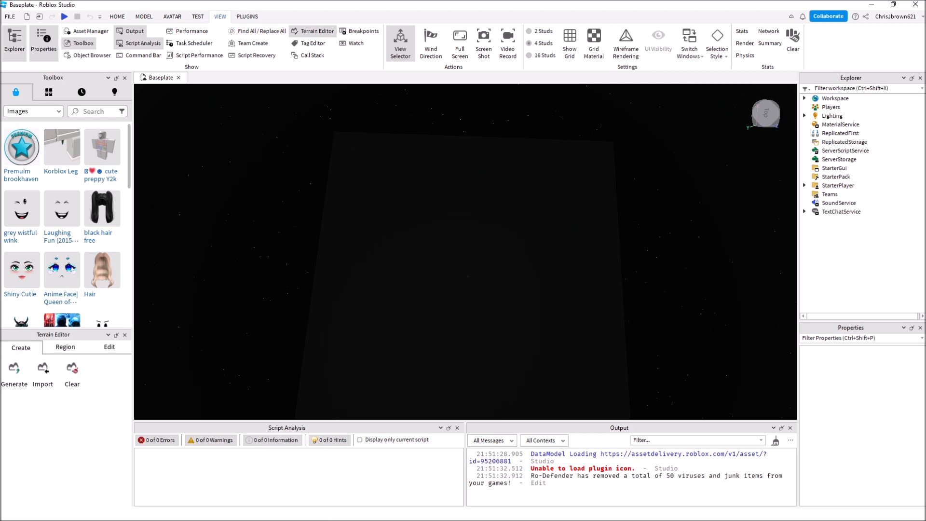
Start terrain generation and stretch the generation region equally in both Z directions to a length of about 2045
left_click(15, 372)
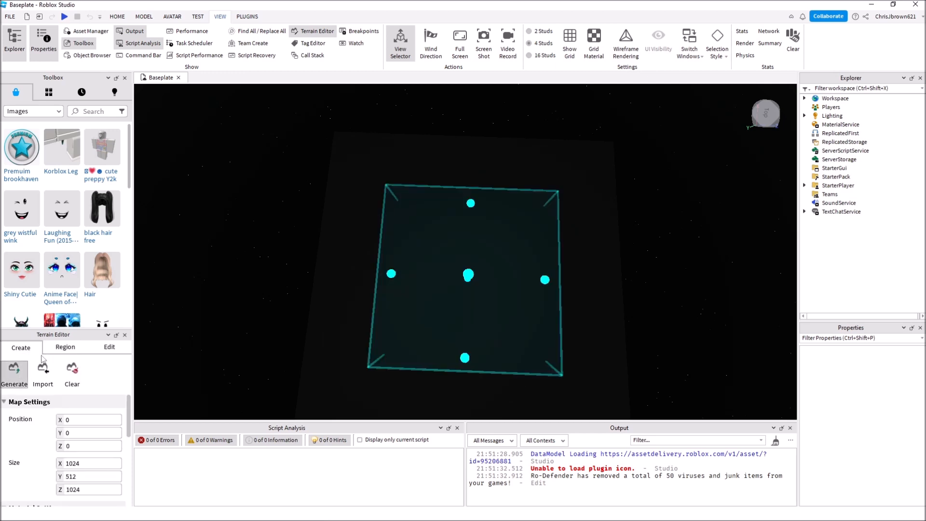
left_click_drag(550, 285, 623, 297)
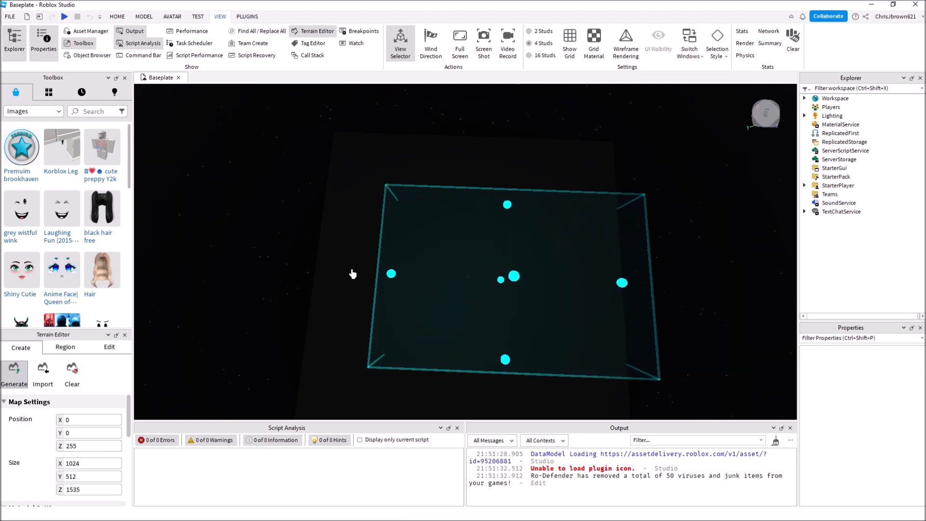
left_click_drag(391, 275, 316, 273)
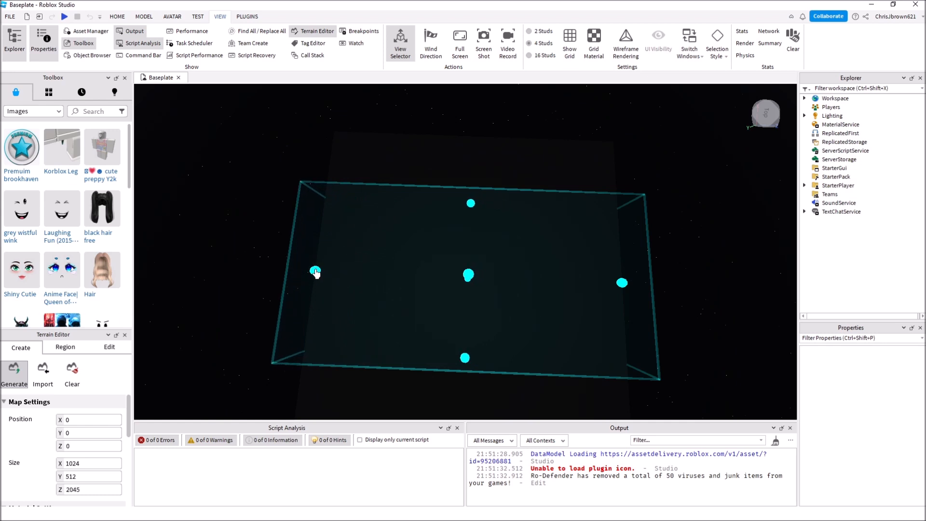
Stretch the generation region in both X directions to a size of about 2029, and check it from the side
left_click_drag(471, 207, 457, 142)
scroll(448, 295, "down", 7)
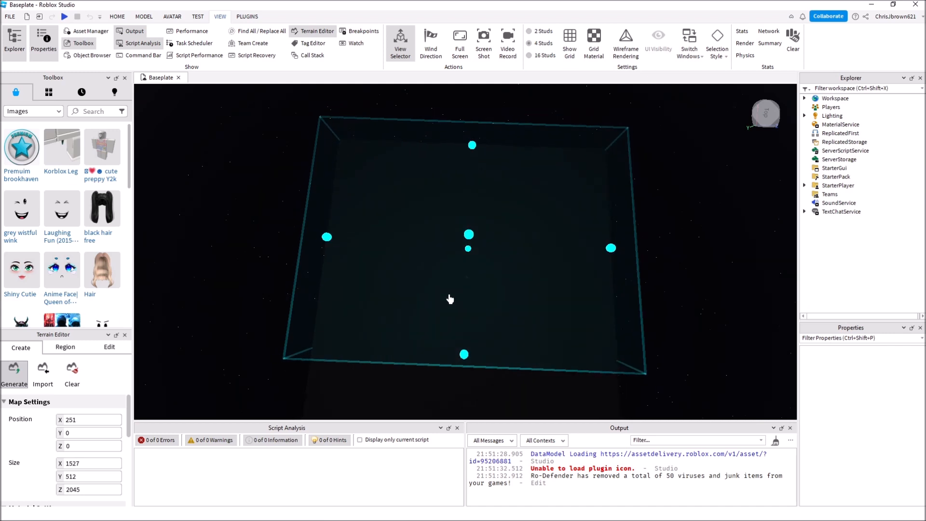
right_click_drag(441, 288, 440, 290)
left_click_drag(458, 254, 453, 199)
right_click_drag(236, 276, 278, 279)
key("w")
key("a")
key("s")
key("d")
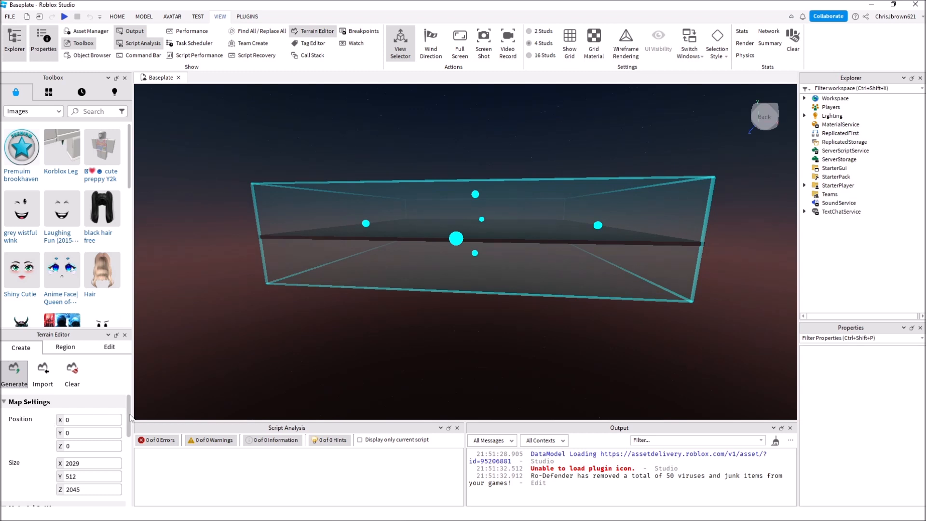
Look over the terrain generation settings and the Edit tools, ending on the Create settings
scroll(68, 434, "down", 5)
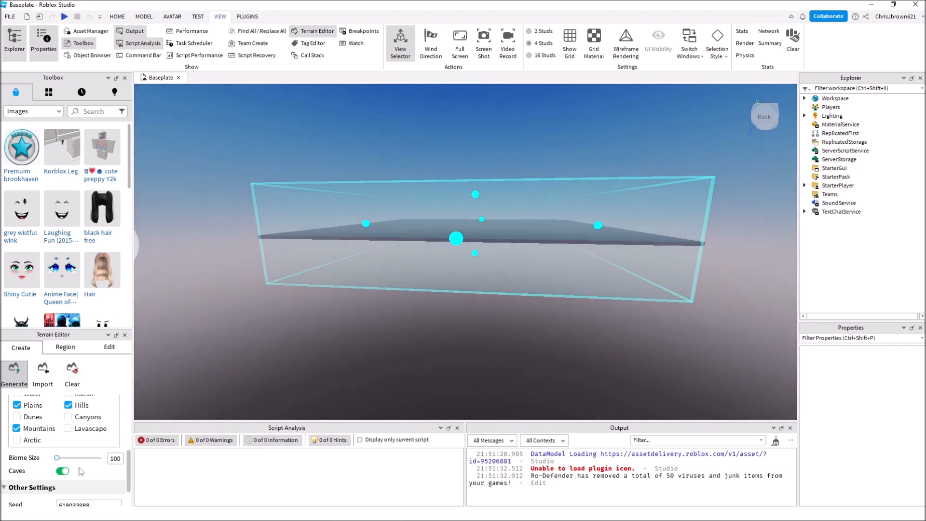
left_click(111, 346)
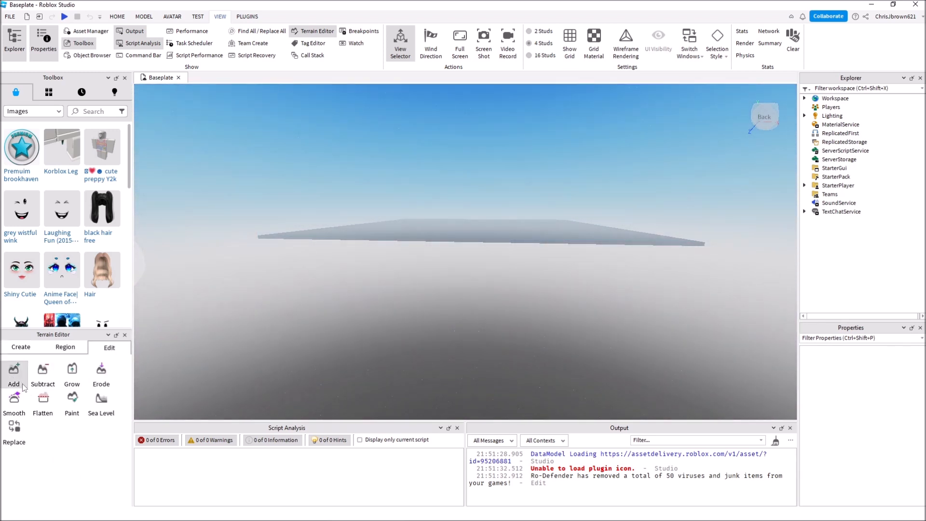
left_click(22, 347)
right_click_drag(425, 340, 425, 339)
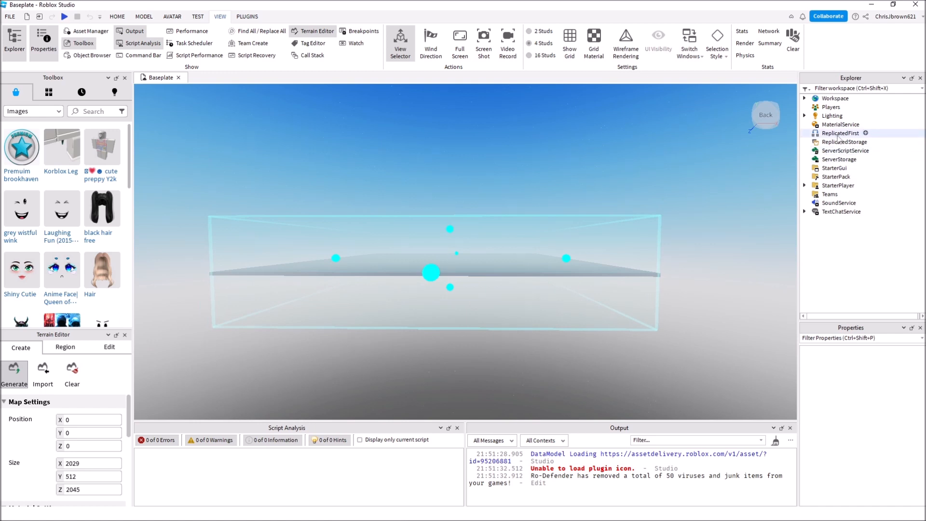
Delete the Baseplate part from the Workspace
left_click(805, 98)
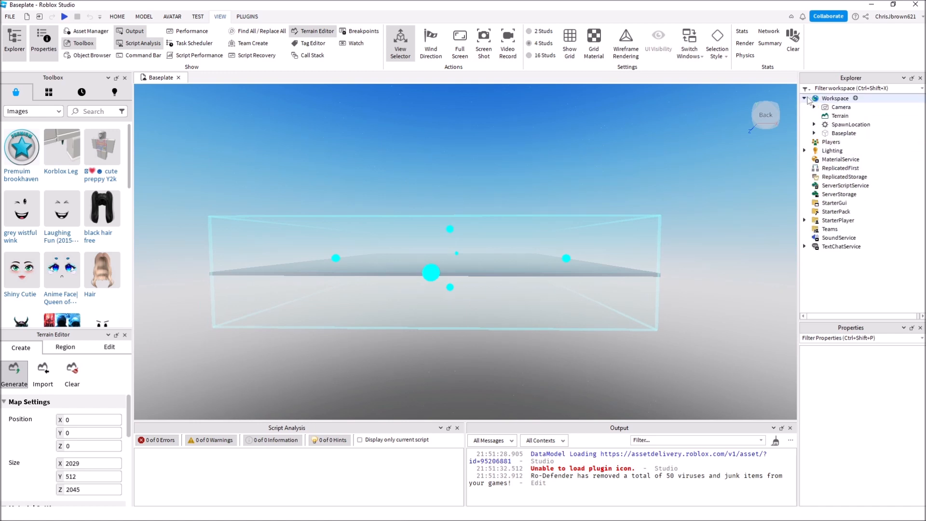
left_click(845, 133)
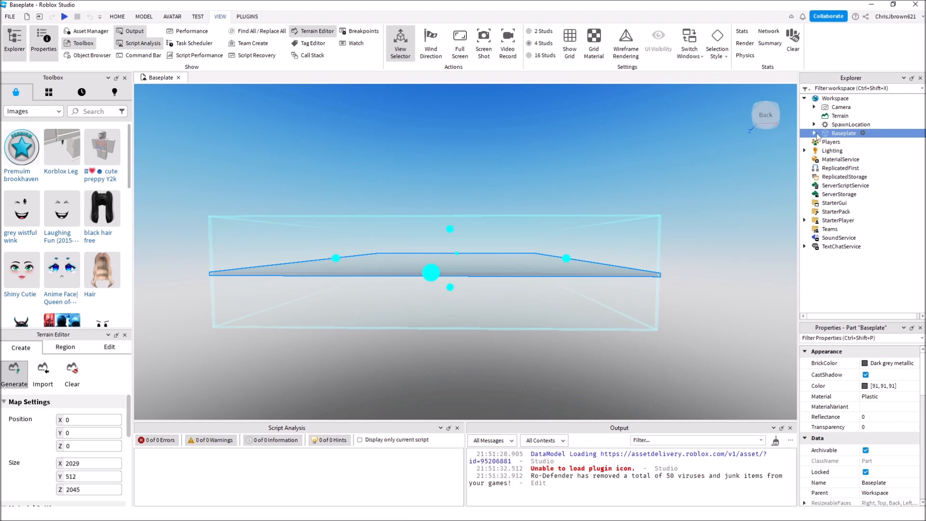
key("Delete")
right_click_drag(548, 184, 547, 185)
Examine the map position, size and biome settings for terrain generation
scroll(85, 396, "down", 3)
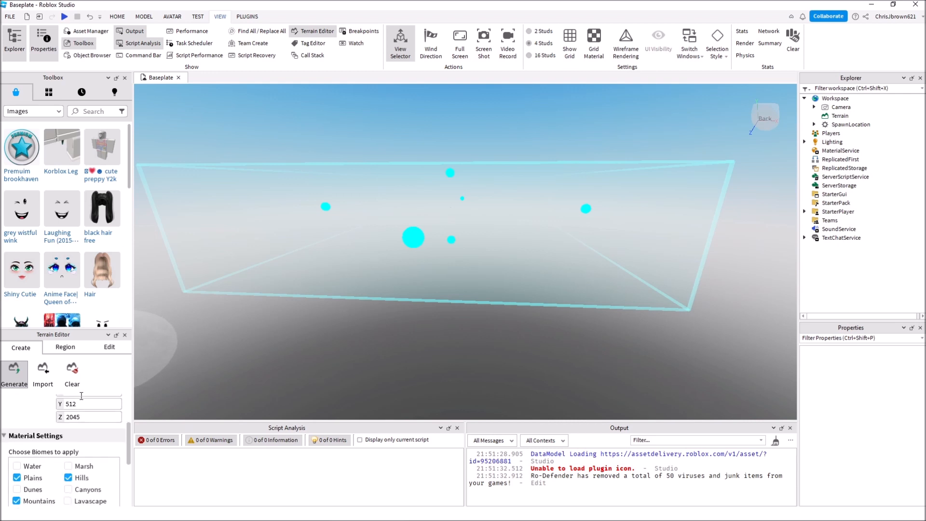
scroll(81, 395, "up", 3)
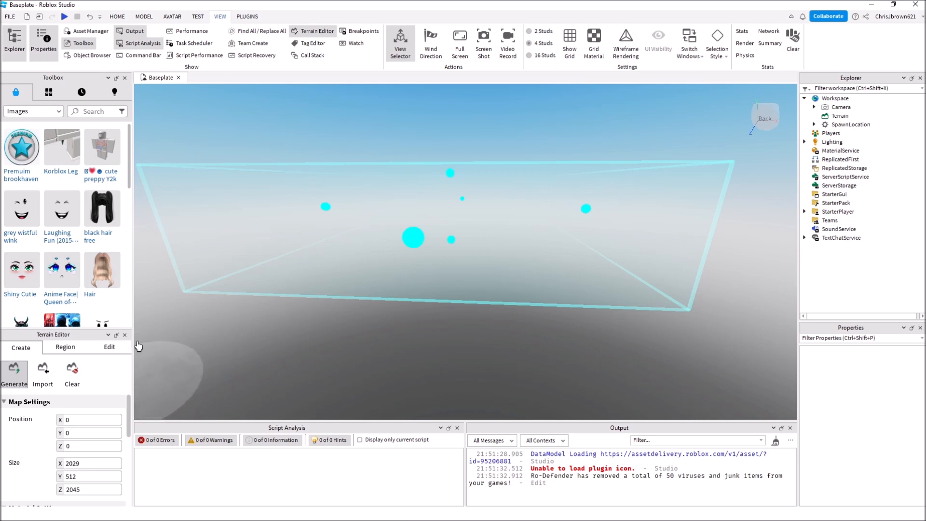
scroll(77, 437, "down", 3)
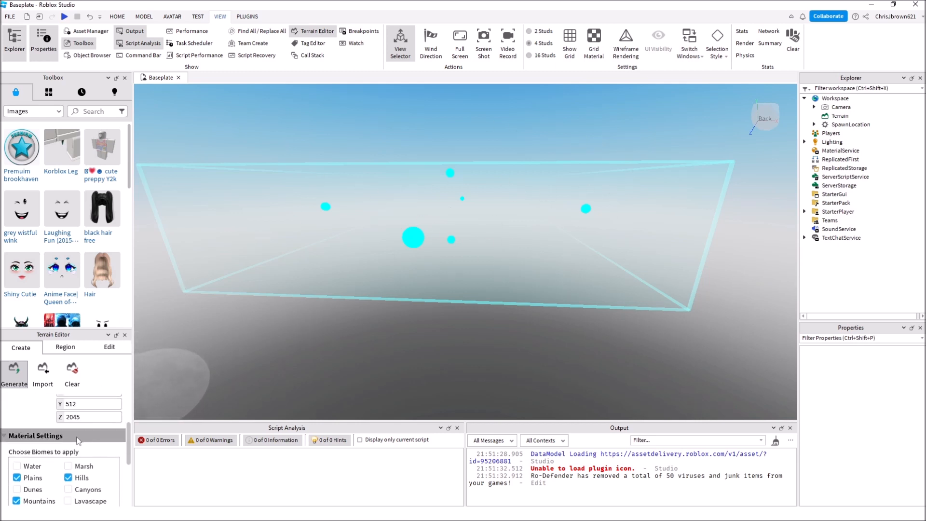
scroll(58, 463, "down", 3)
scroll(38, 460, "up", 3)
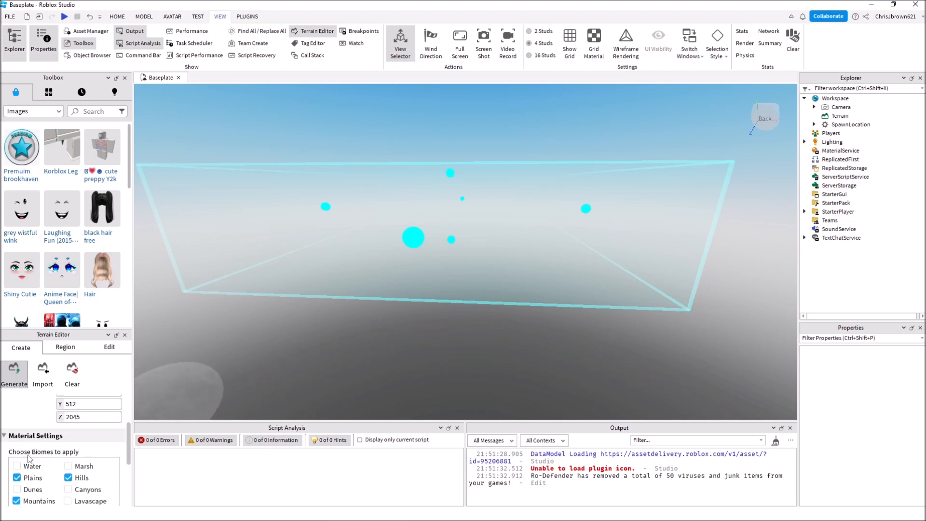
scroll(29, 457, "down", 3)
scroll(45, 423, "up", 3)
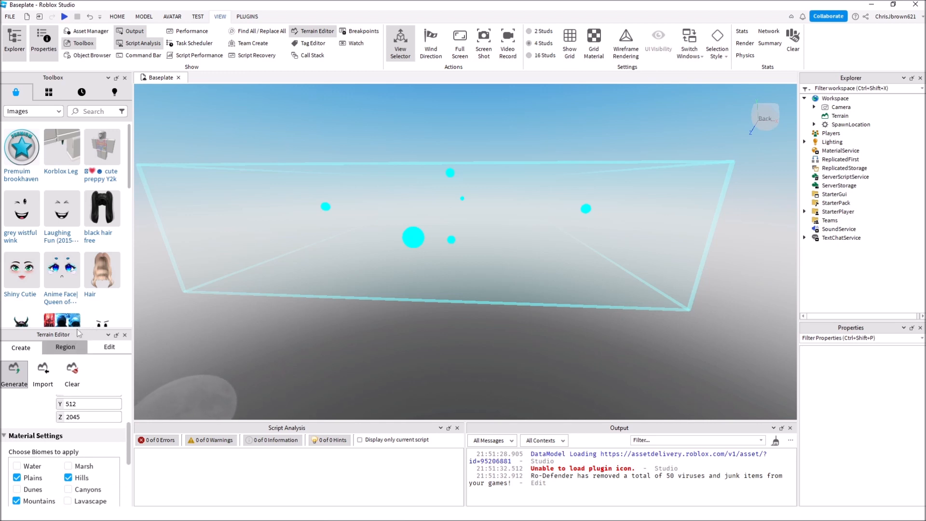
Enlarge the Terrain Editor and add the Canyons and Water biomes to the terrain material settings
left_click_drag(79, 333, 79, 277)
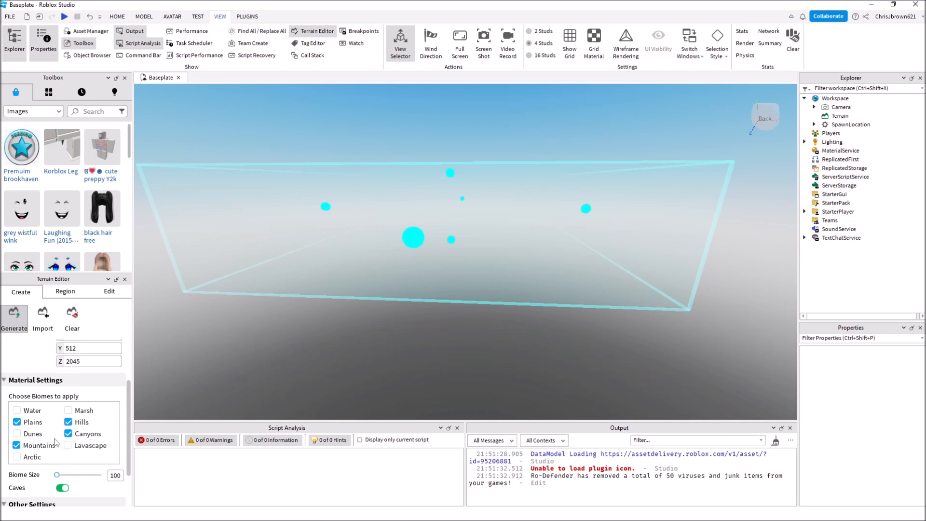
left_click(17, 411)
scroll(72, 403, "down", 2)
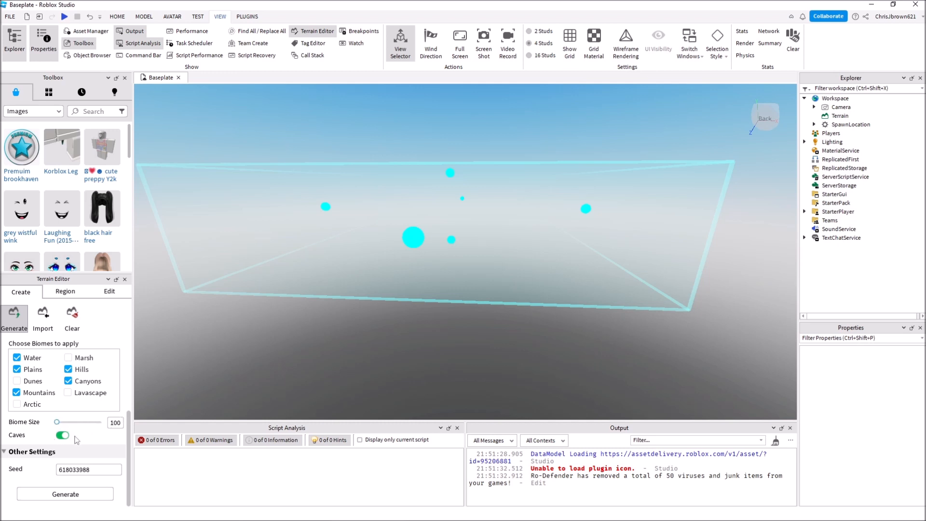
Generate the terrain in the defined region with the selected biomes and view the finished landscape
left_click(84, 495)
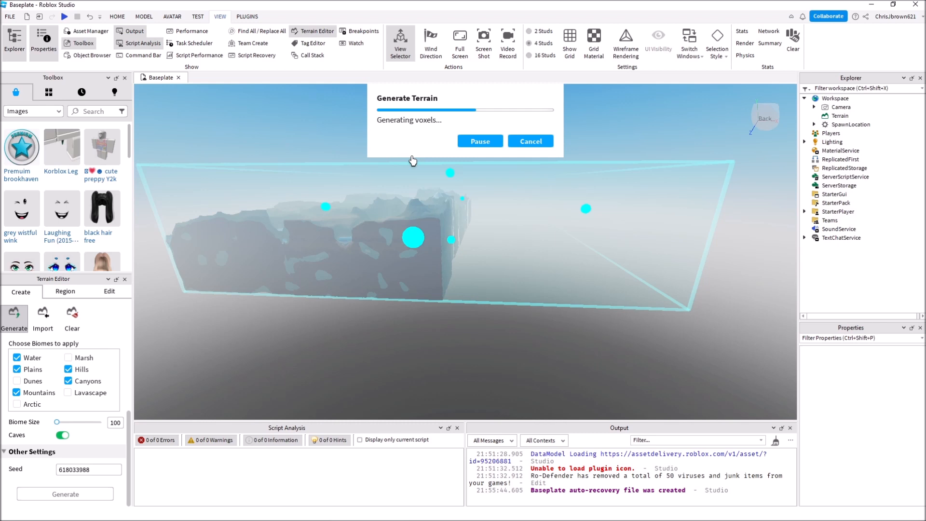
right_click_drag(370, 362, 367, 338)
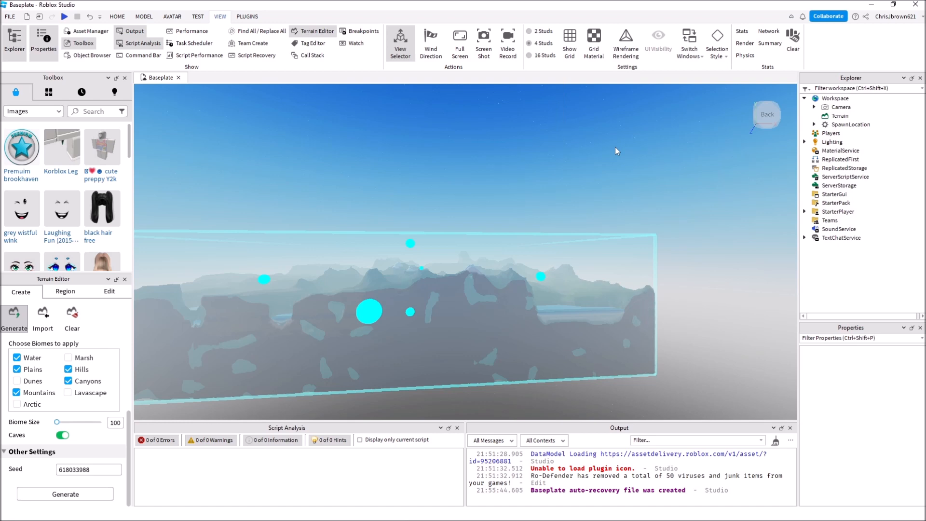
right_click_drag(496, 171, 495, 168)
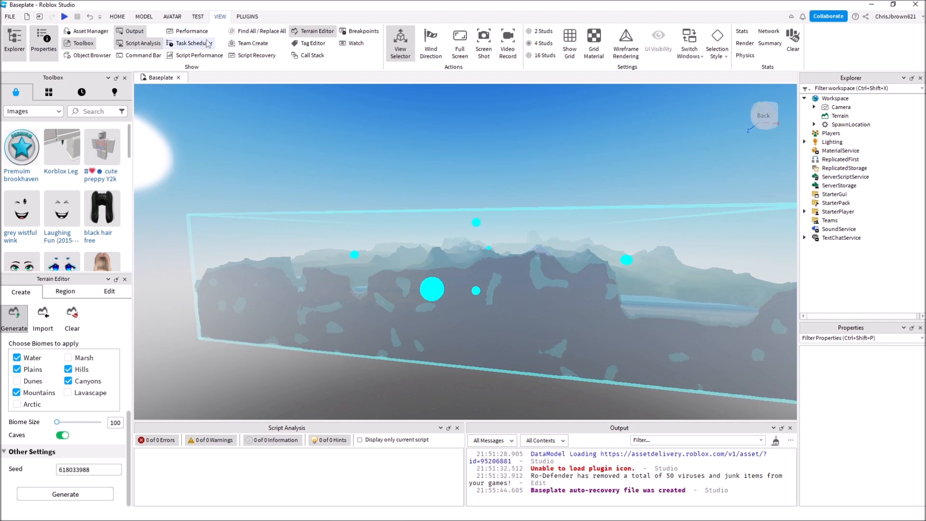
Examine the generated mountains, plains and water from above the map
left_click(117, 17)
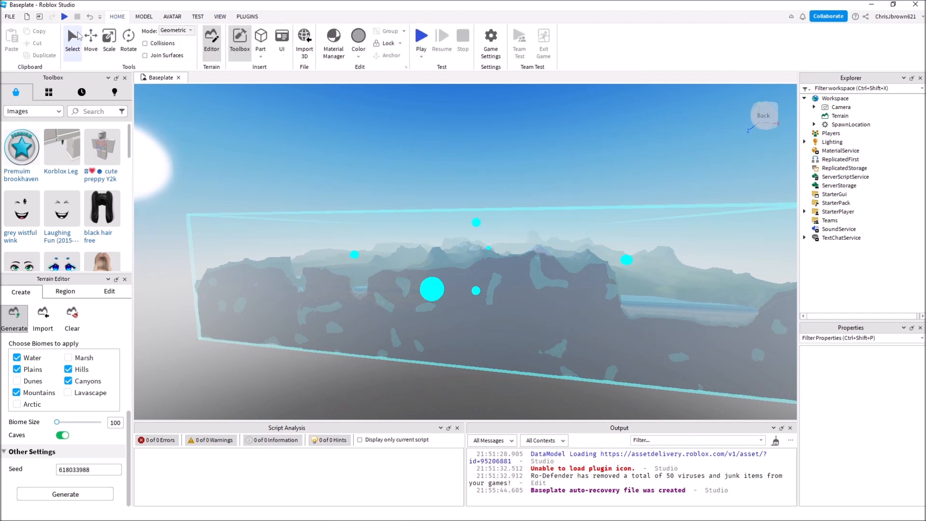
left_click(179, 99)
scroll(362, 175, "up", 5)
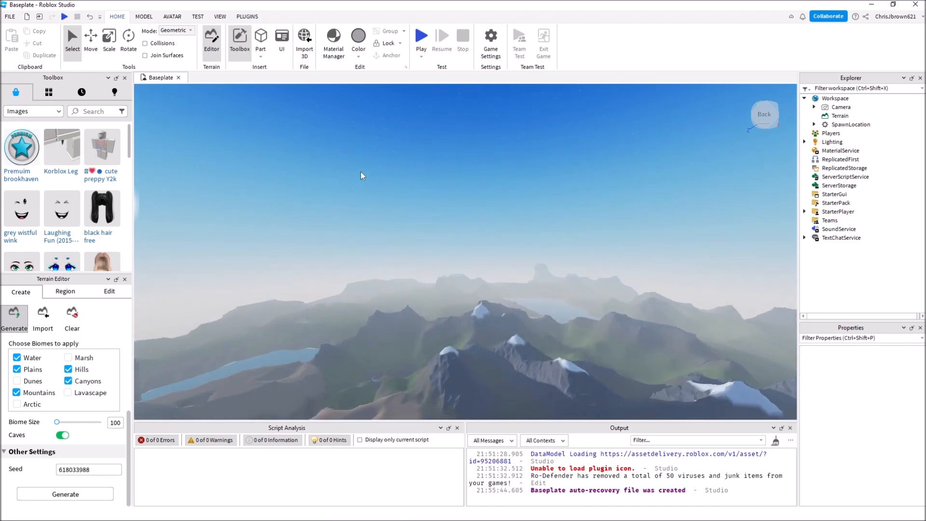
right_click_drag(362, 176, 362, 176)
key("w")
right_click_drag(374, 209, 375, 209)
key("w")
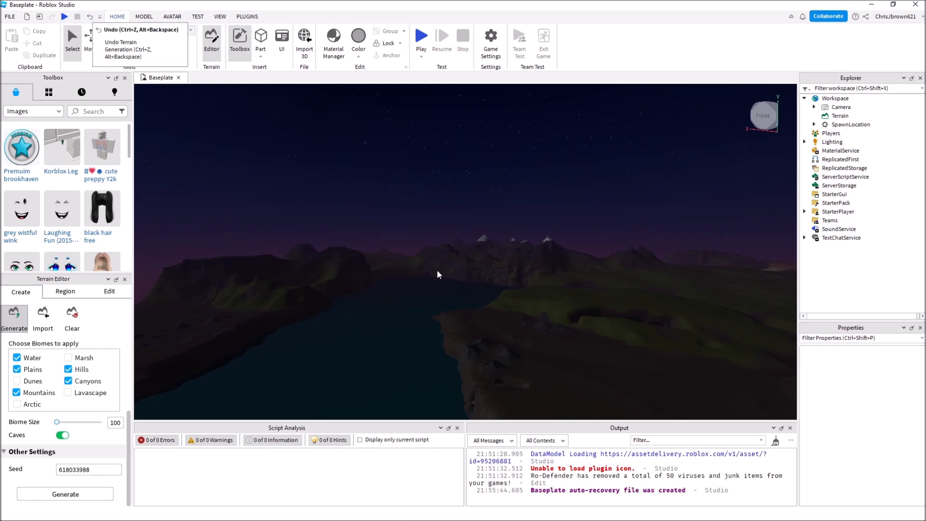
Inspect the terrain up close and below the surface, including its caves
right_click_drag(415, 264, 415, 264)
key("w")
key("w")
key("w")
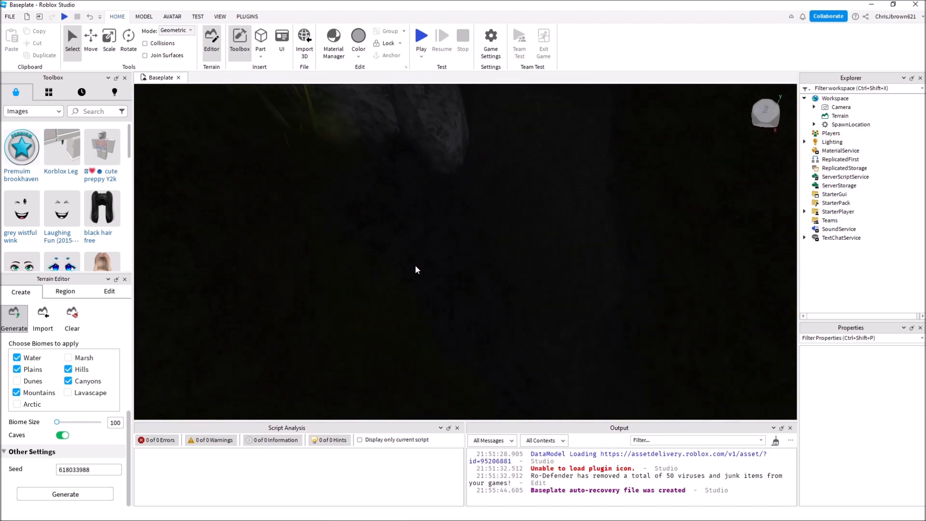
right_click_drag(415, 264, 415, 264)
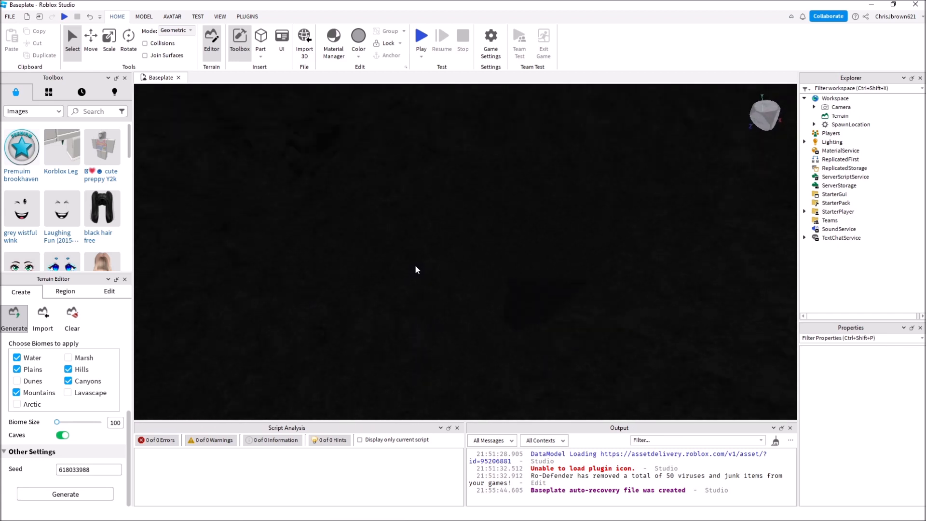
right_click_drag(415, 266, 415, 265)
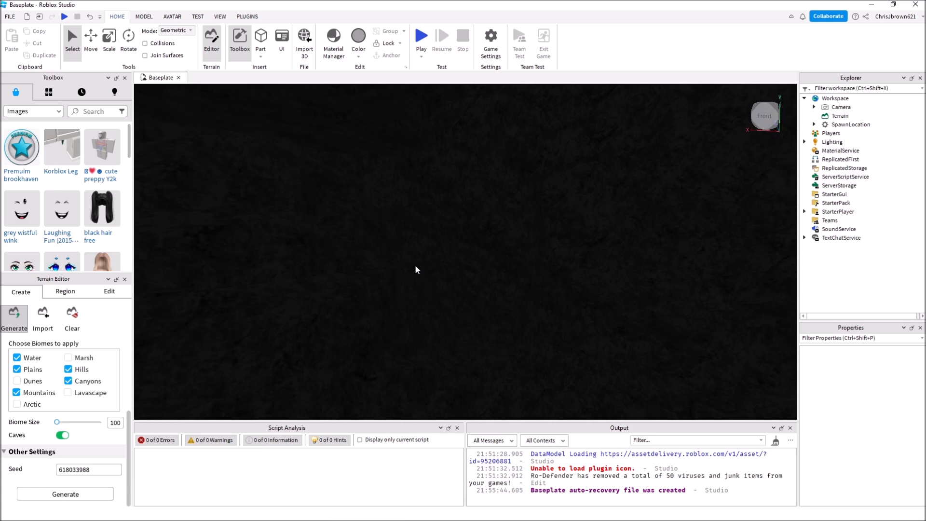
right_click_drag(414, 265, 391, 263)
Build a mound on the grassy plain with the Add terrain tool, using the spherical brush at base size 6
left_click(125, 297)
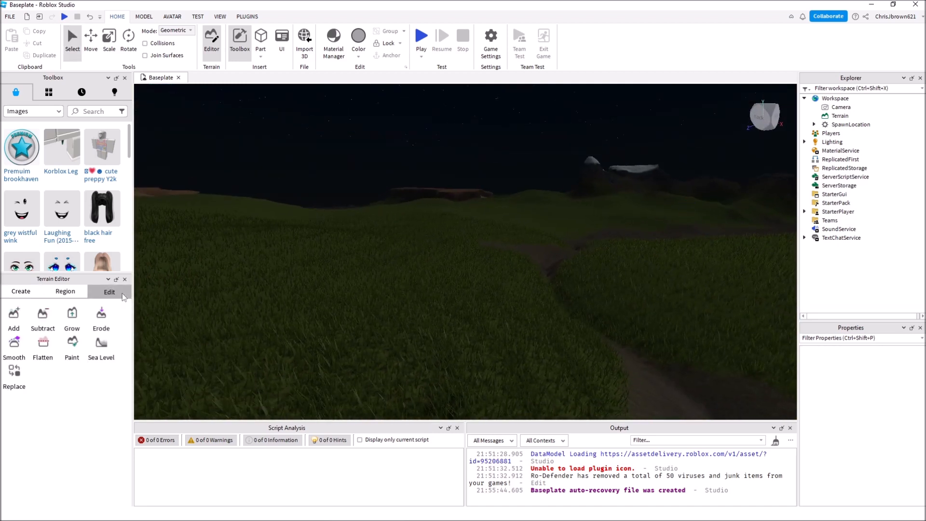
left_click(14, 313)
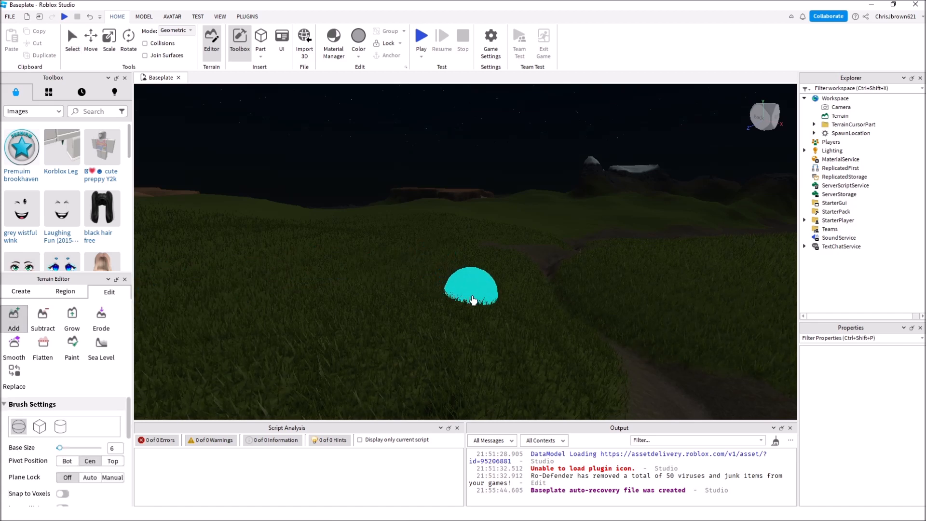
left_click(484, 305)
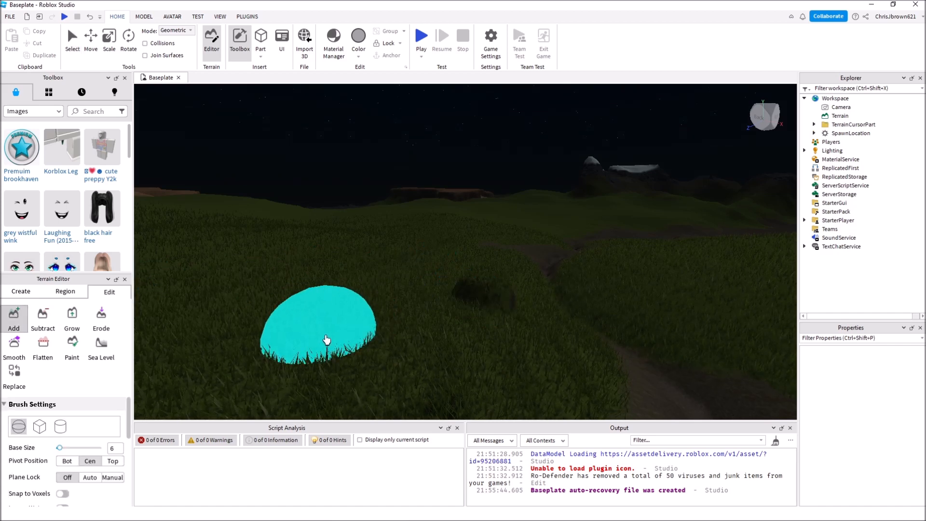
scroll(469, 310, "up", 5)
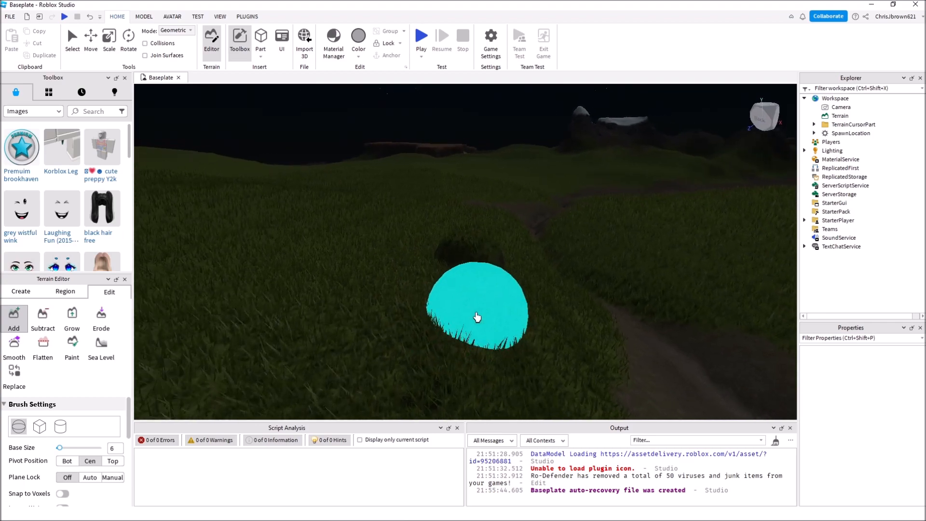
scroll(461, 309, "up", 3)
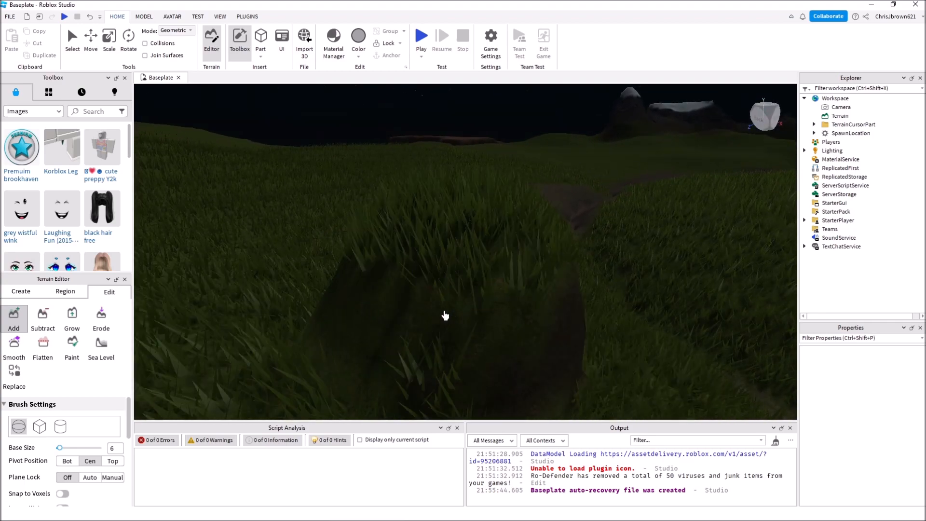
scroll(434, 314, "down", 6)
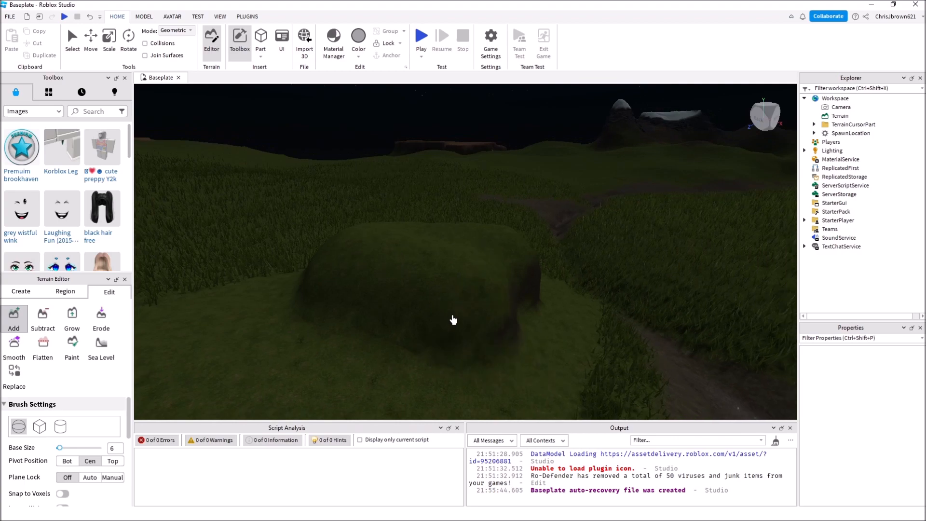
key("a")
mouse_move(458, 311)
left_mouse_down()
mouse_move(530, 312)
mouse_move(555, 350)
mouse_move(556, 360)
mouse_move(535, 368)
left_mouse_up()
key("d")
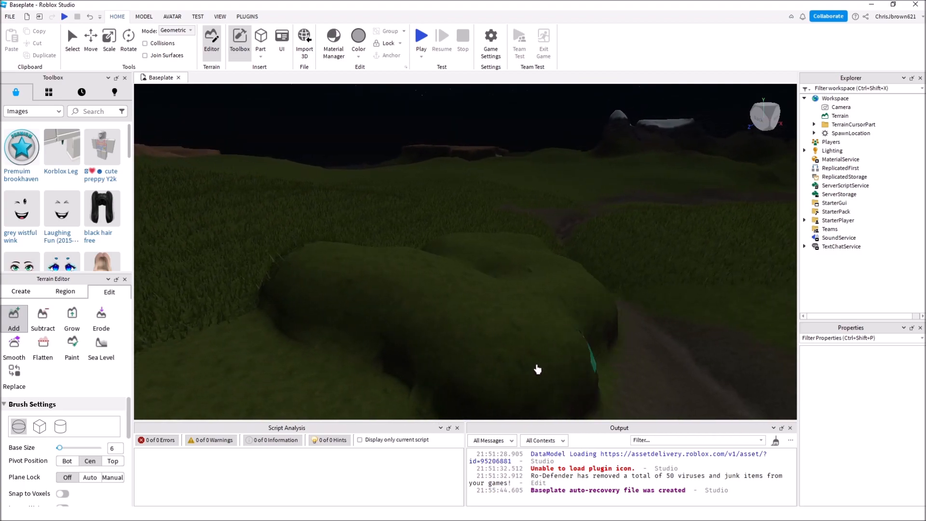
Extend the added mound into a raised ridge beside the dirt path, using the size 6 brush
key("w")
key("a")
mouse_move(419, 279)
left_mouse_down()
mouse_move(577, 311)
mouse_move(569, 316)
mouse_move(550, 310)
mouse_move(561, 278)
left_mouse_up()
right_click_drag(561, 279, 475, 242)
key("s")
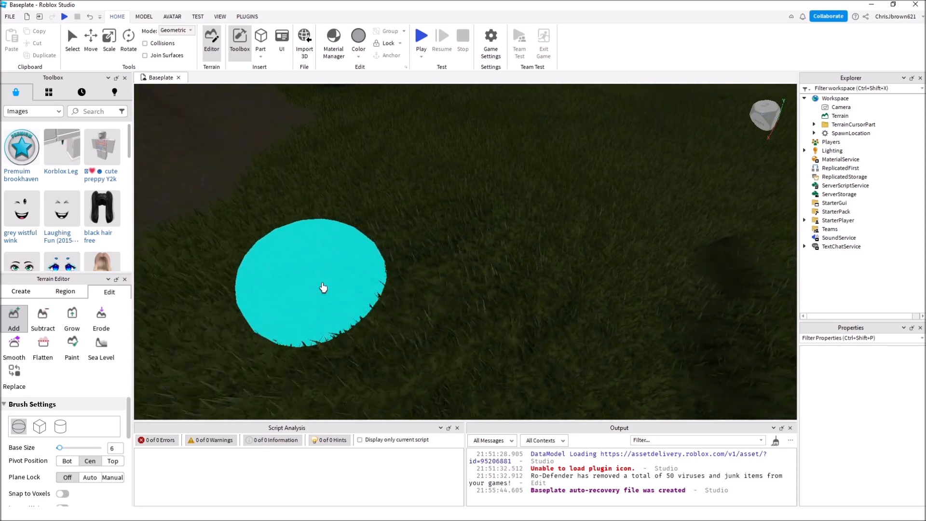
key("s")
right_click_drag(350, 265, 351, 265)
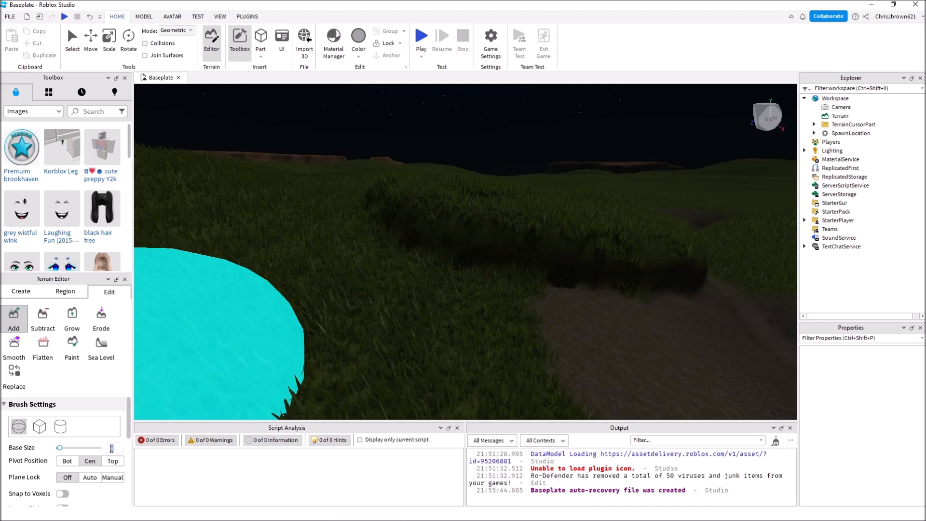
Set the Add brush's base size to 4 and build up terrain along the side of the ridge
double_click(112, 448)
type("4")
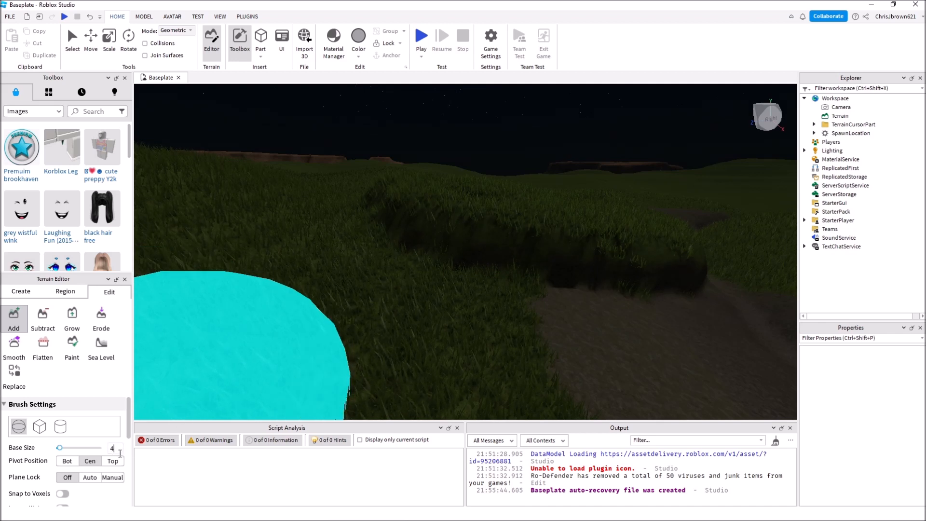
key("Return")
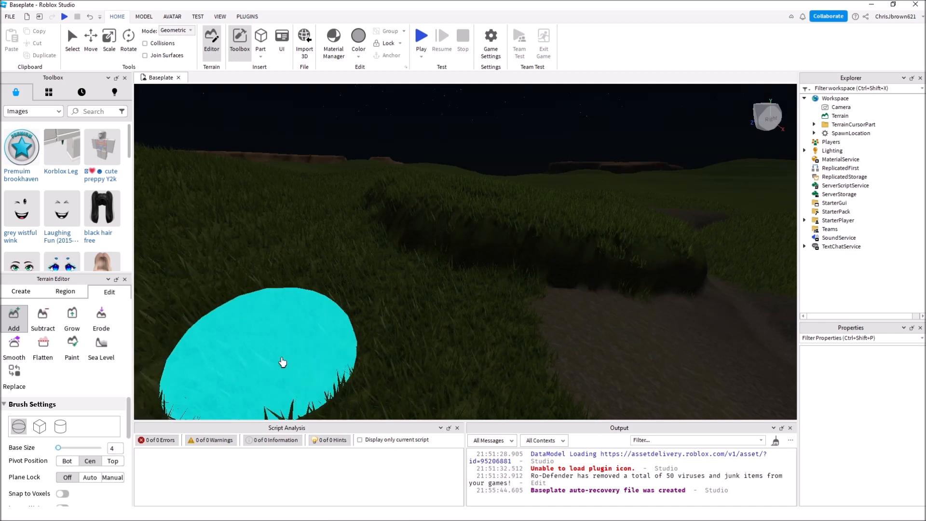
mouse_move(428, 271)
left_mouse_down()
mouse_move(444, 265)
mouse_move(534, 287)
mouse_move(656, 298)
left_mouse_up()
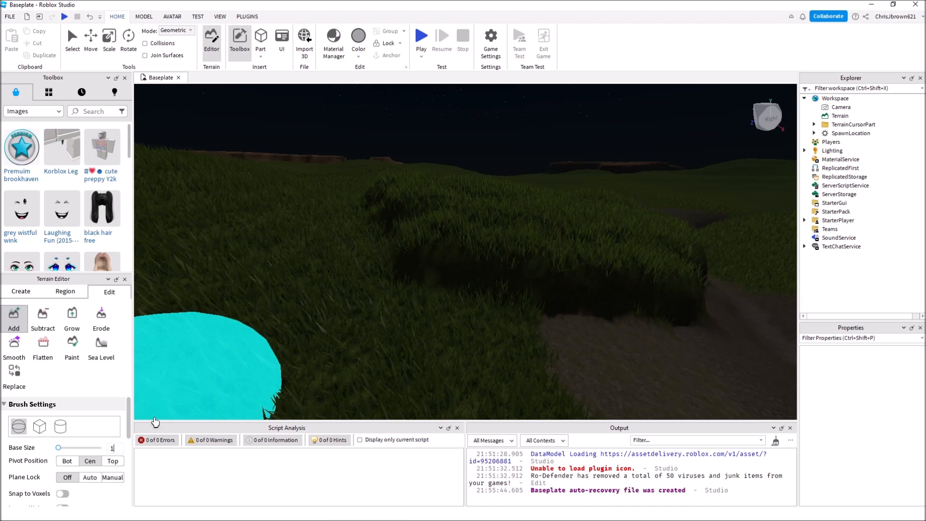
Set the Add brush's base size to 1 and fill in terrain along the ridge's foot and the dirt gully
mouse_move(436, 288)
left_mouse_down()
mouse_move(413, 279)
mouse_move(613, 328)
left_mouse_up()
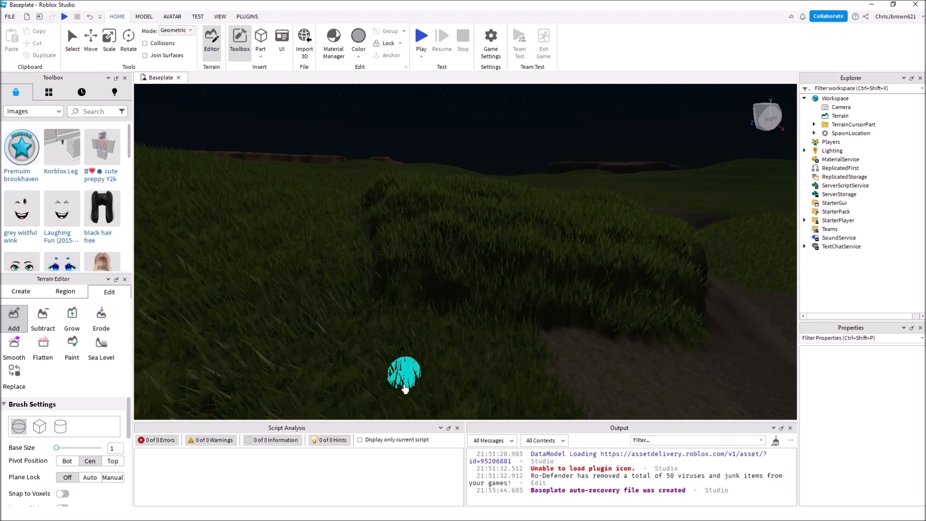
key("a")
right_click_drag(486, 355, 498, 290)
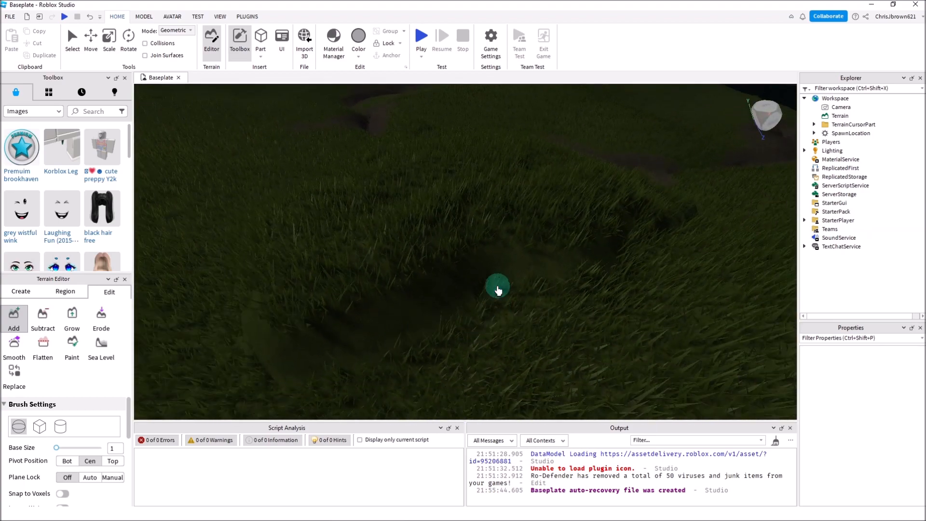
mouse_move(348, 324)
right_mouse_down()
mouse_move(374, 309)
mouse_move(443, 297)
right_mouse_up()
right_click_drag(405, 367, 400, 355)
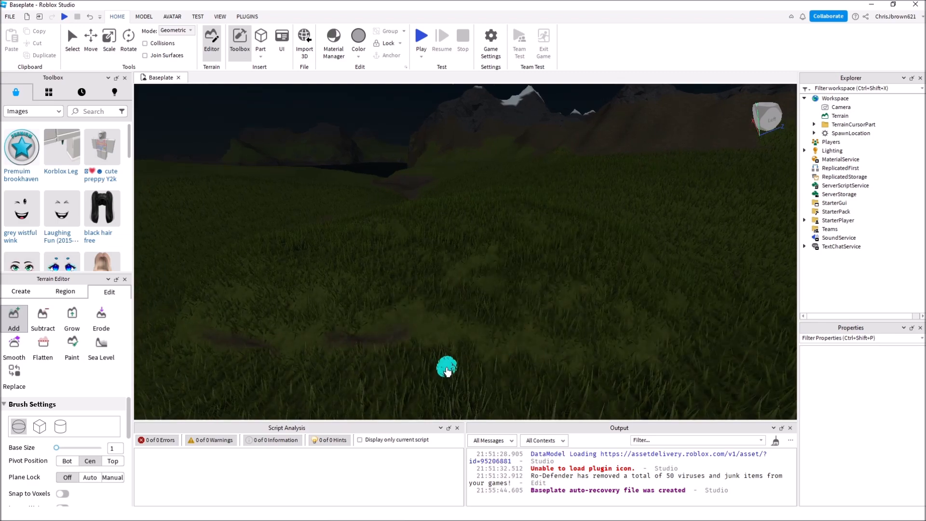
right_click_drag(351, 339, 349, 337)
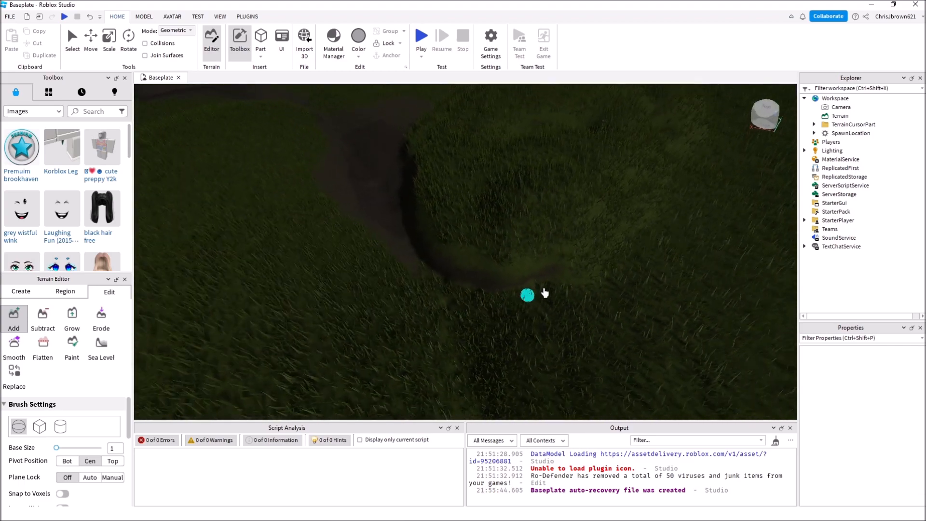
left_click_drag(530, 299, 576, 283)
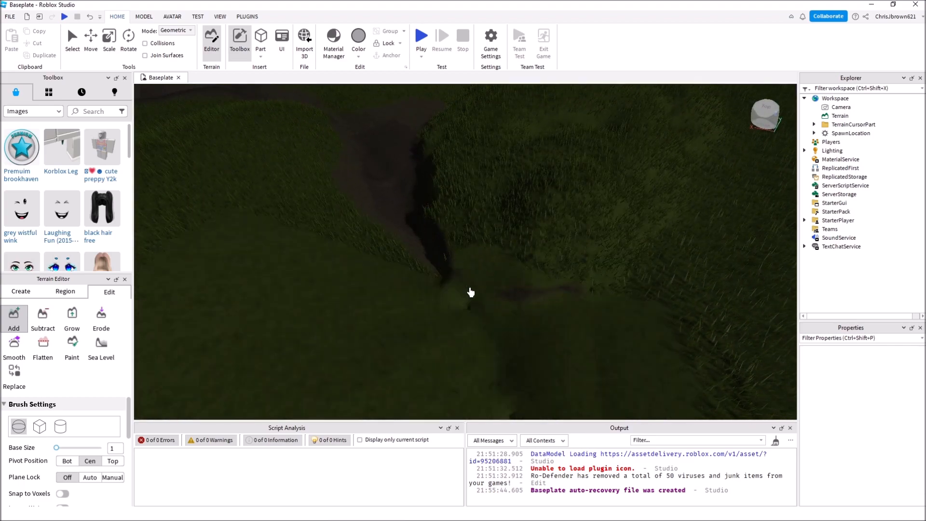
mouse_move(395, 279)
right_mouse_down()
mouse_move(396, 287)
mouse_move(383, 266)
right_mouse_up()
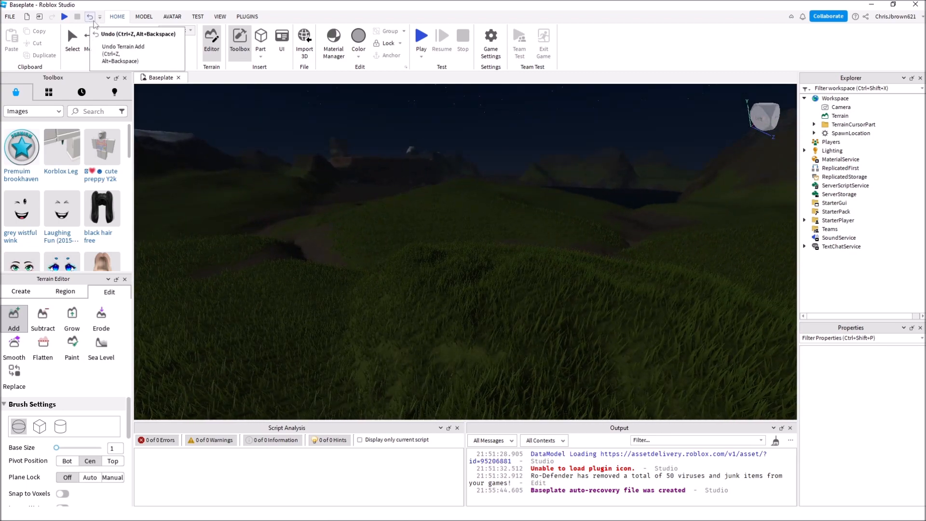
Set up the Subtract terrain tool with a cube brush and centred pivot position
left_click(52, 328)
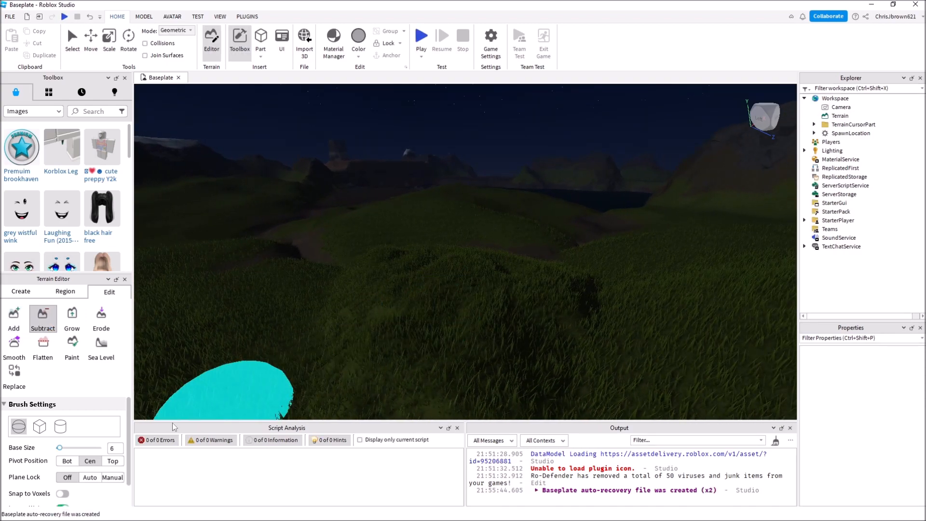
left_click(40, 426)
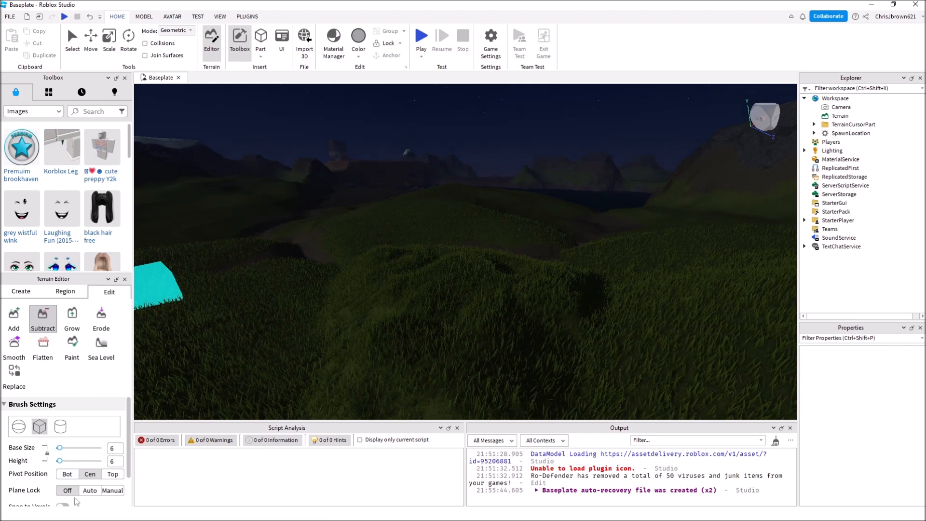
scroll(86, 466, "down", 2)
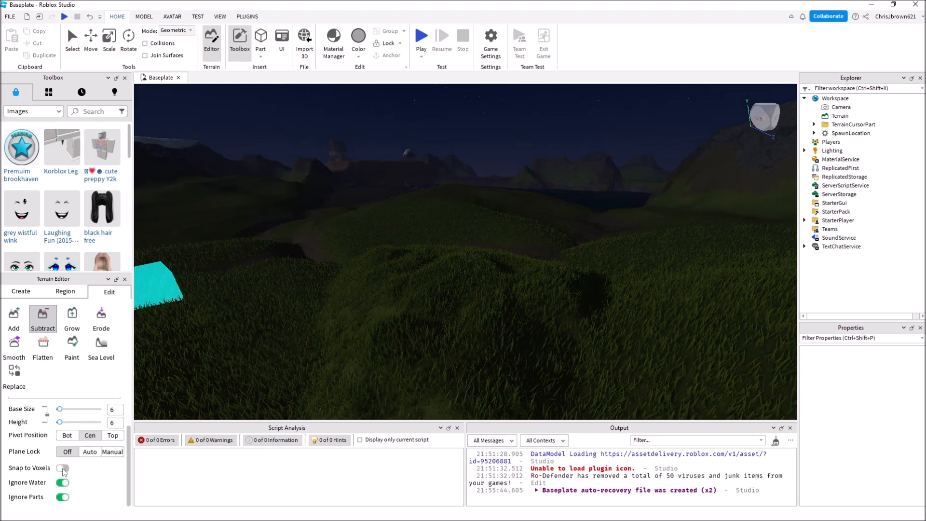
left_click(90, 436)
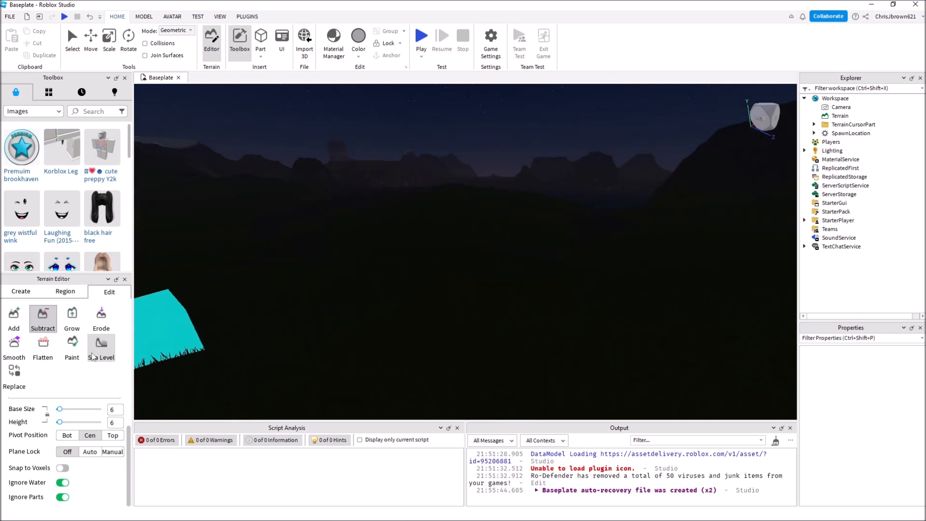
Raise bumps on the grassy terrain with the Grow tool, using the spherical brush at base size 6 and strength 1
left_click(72, 315)
right_click_drag(368, 304, 367, 302)
mouse_move(367, 302)
left_mouse_down()
mouse_move(385, 266)
mouse_move(488, 256)
left_mouse_up()
scroll(488, 256, "down", 6)
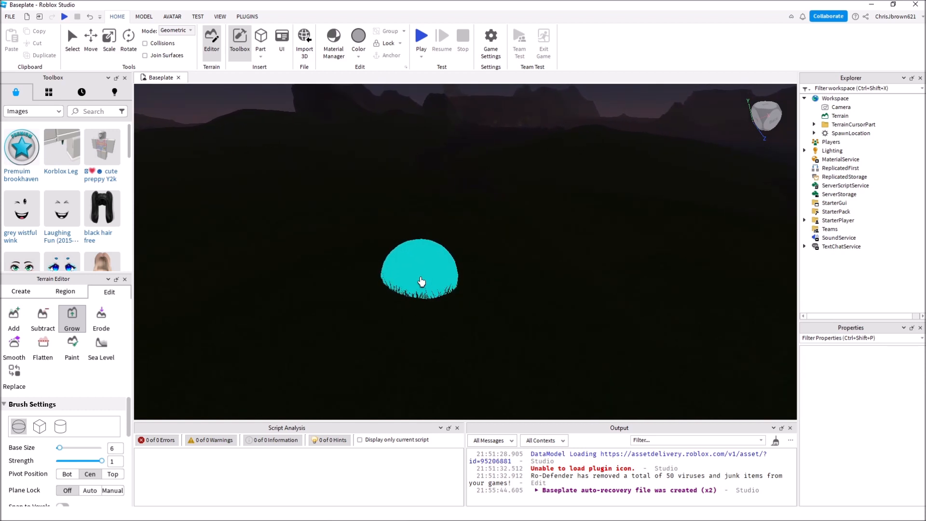
mouse_move(413, 282)
left_mouse_down()
mouse_move(350, 280)
mouse_move(389, 305)
mouse_move(461, 292)
mouse_move(404, 250)
mouse_move(356, 296)
mouse_move(467, 314)
mouse_move(441, 267)
left_mouse_up()
right_click_drag(397, 256, 397, 256)
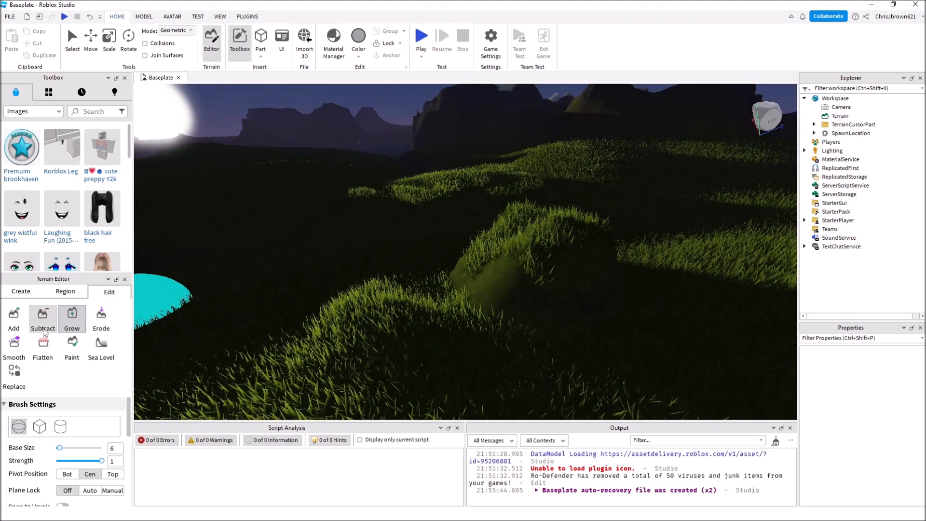
Carve away the raised bump with the Subtract tool, using the spherical brush at base size 6
left_click(43, 318)
key("d")
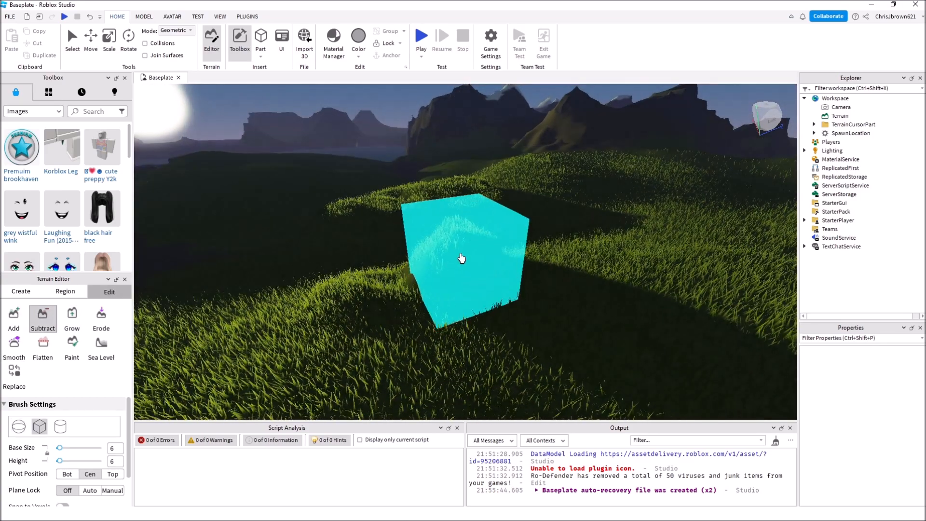
left_click(18, 426)
mouse_move(460, 262)
left_mouse_down()
mouse_move(440, 254)
mouse_move(444, 217)
mouse_move(450, 256)
mouse_move(425, 239)
mouse_move(459, 273)
left_mouse_up()
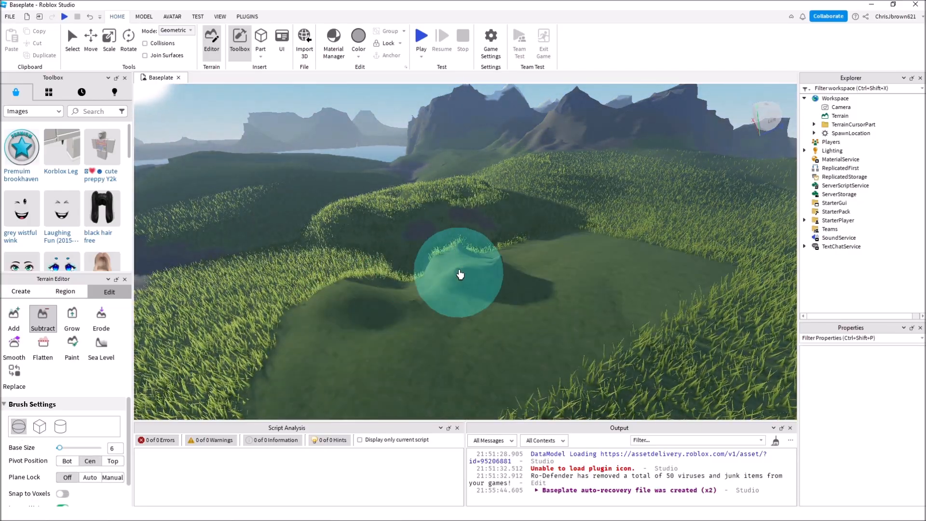
right_click_drag(283, 279, 283, 279)
key("w")
key("s")
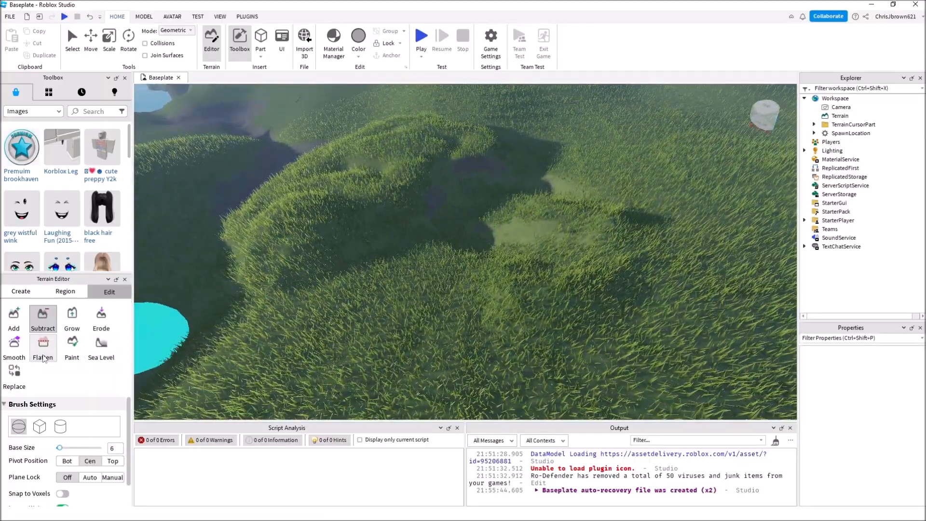
Level the ground along the dirt gully and its grassy banks with the Flatten tool, using the spherical brush at base size 6 and strength 1
left_click(44, 348)
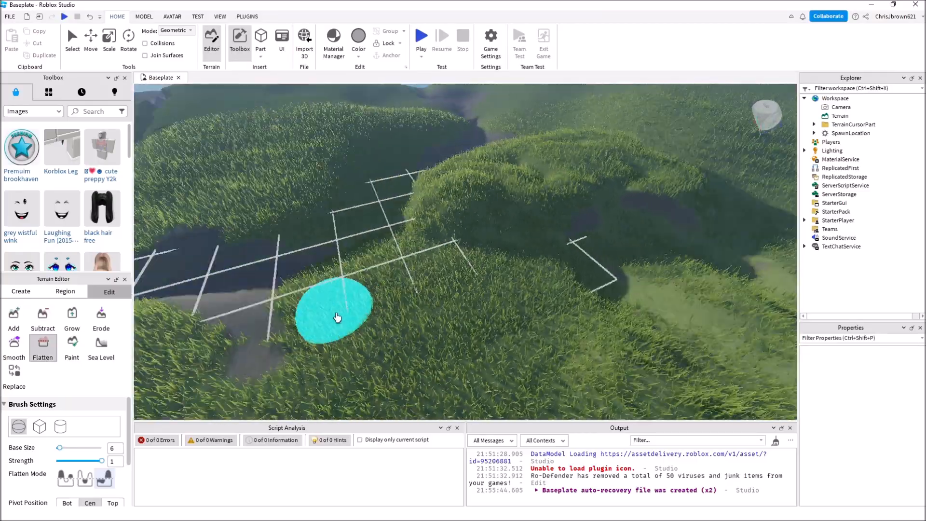
right_click_drag(337, 318, 337, 317)
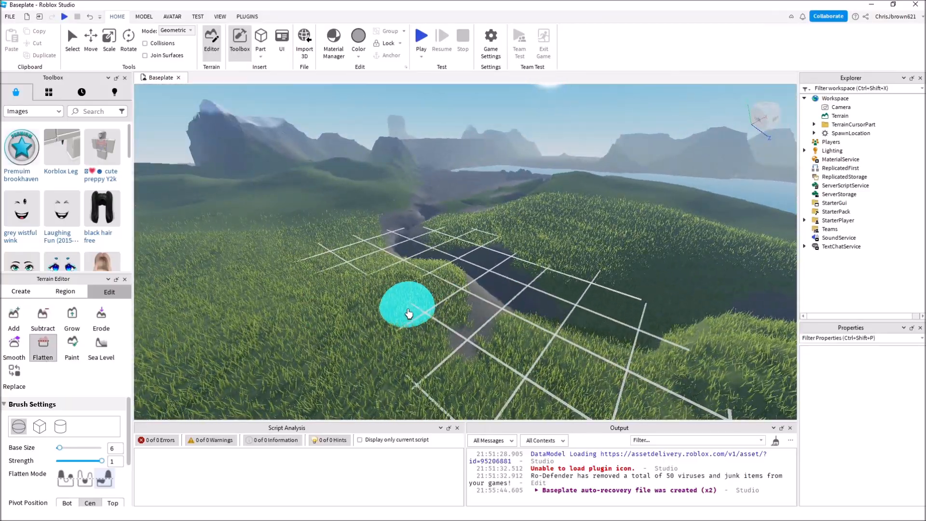
key("d")
right_click_drag(353, 309, 353, 309)
key("d")
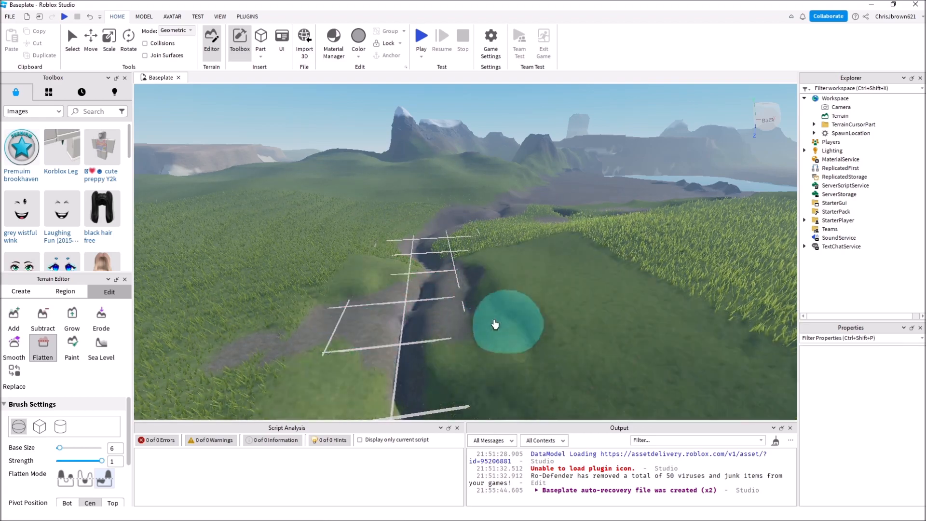
left_click_drag(388, 238, 382, 307)
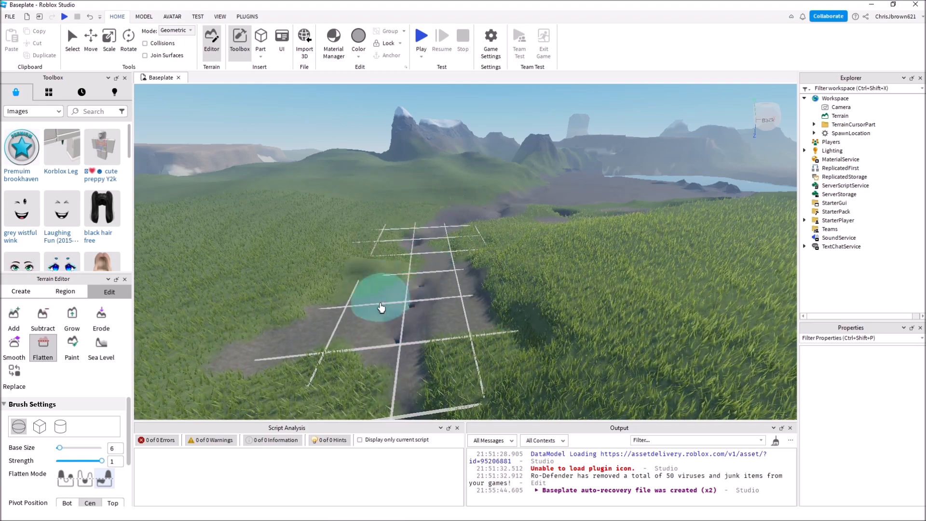
mouse_move(424, 350)
left_mouse_down()
mouse_move(321, 360)
mouse_move(388, 231)
mouse_move(232, 385)
mouse_move(344, 227)
mouse_move(368, 230)
mouse_move(354, 299)
mouse_move(505, 283)
left_mouse_up()
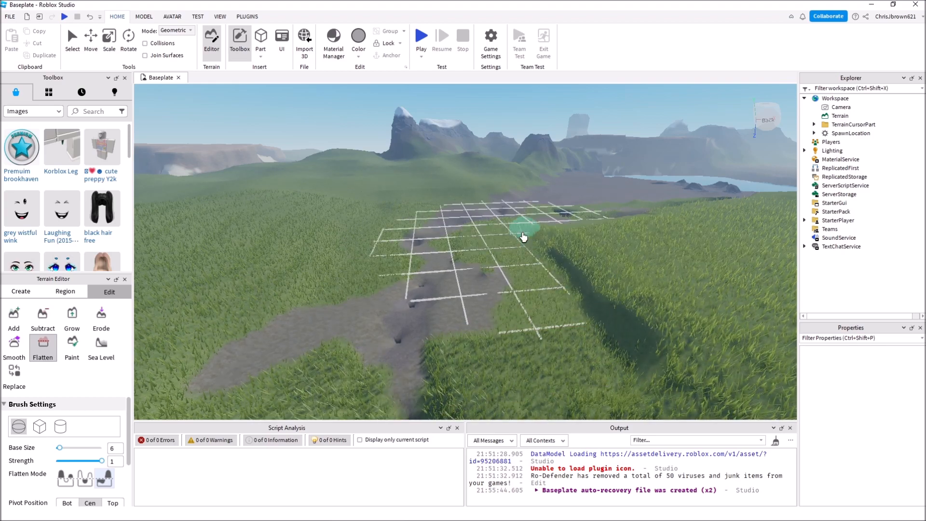
left_click_drag(316, 370, 504, 285)
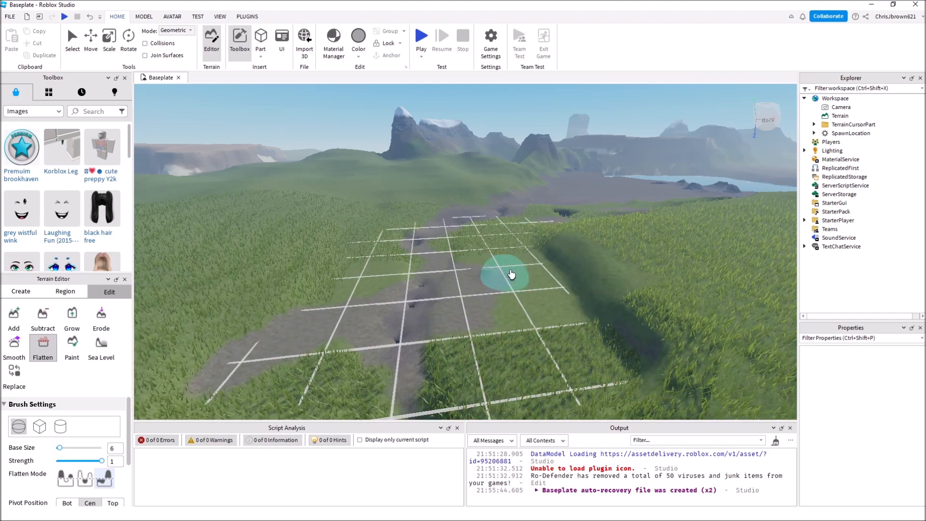
Look over the flattened gully from close up and from above, and bring up the terrain generation settings
scroll(435, 344, "up", 8)
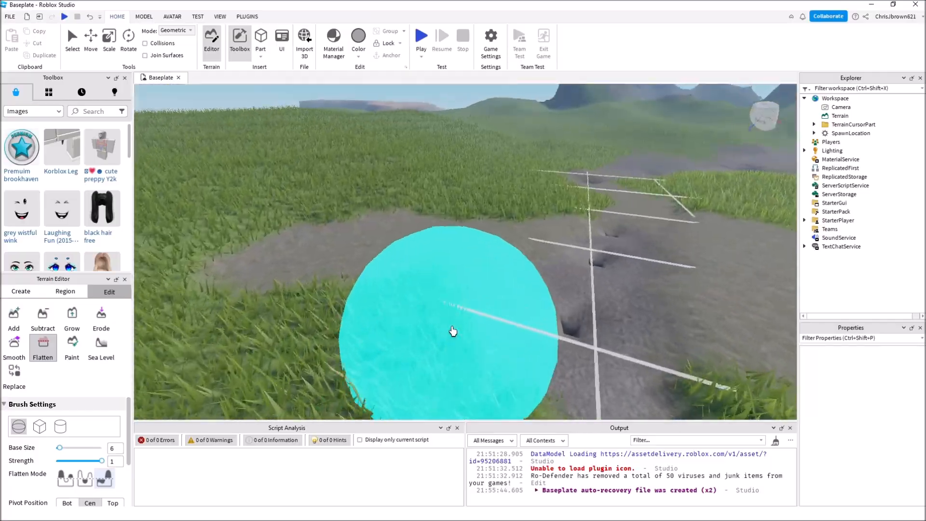
right_click_drag(453, 331, 453, 331)
key("w")
right_click_drag(455, 252, 454, 252)
key("s")
key("s")
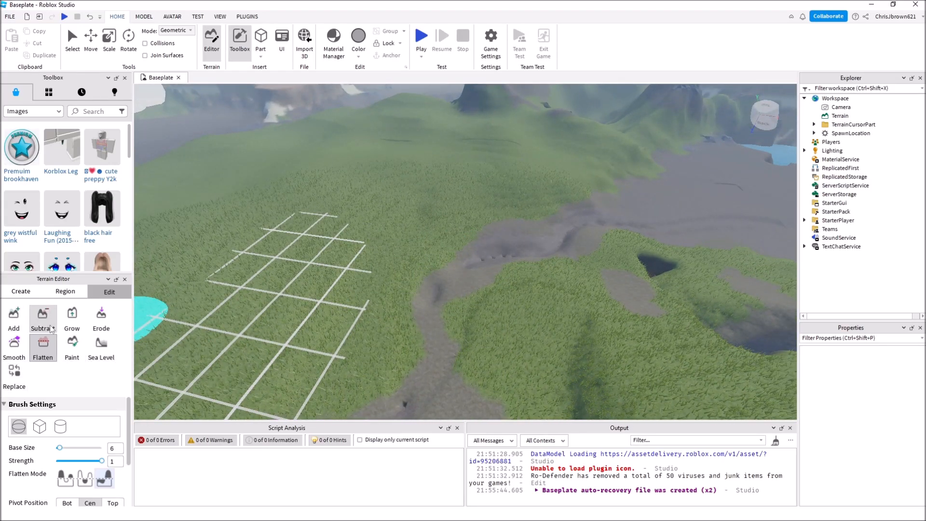
left_click(21, 291)
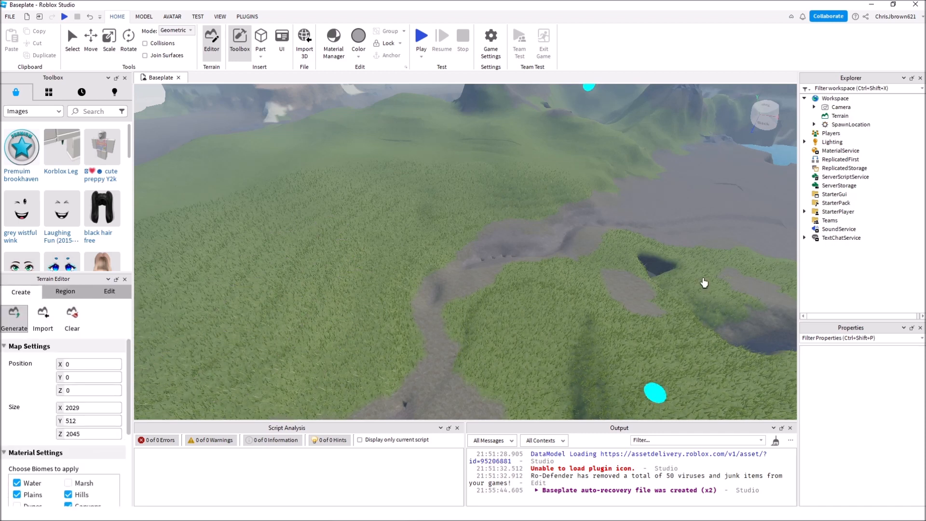
scroll(40, 424, "down", 3)
scroll(40, 425, "up", 3)
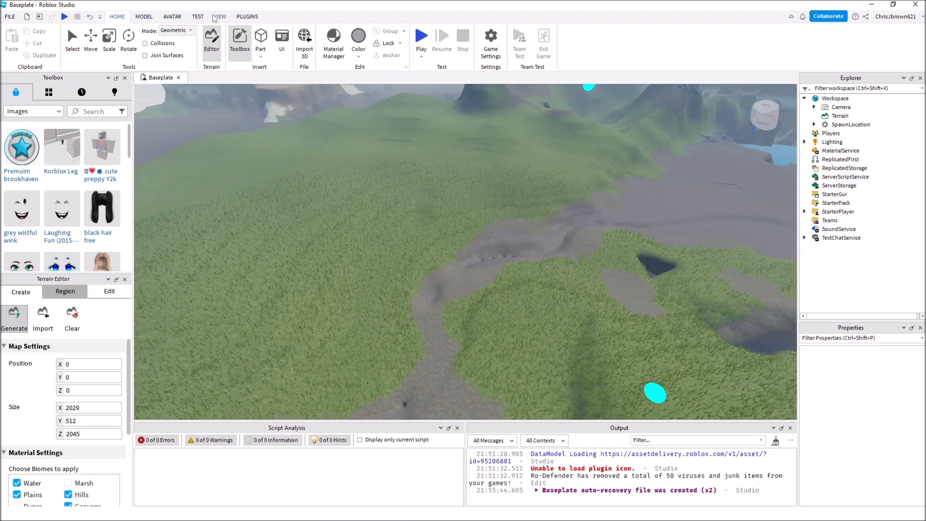
Hide the Terrain Editor and show it again
left_click(216, 17)
left_click(317, 32)
left_click(317, 32)
left_click_drag(76, 284, 75, 304)
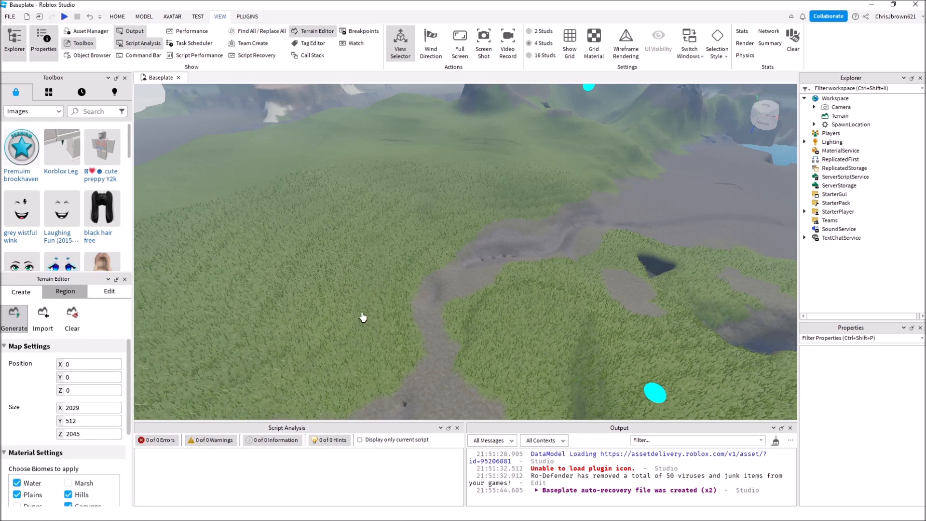
Explore the generated map down to the terrain beneath the water surface
right_click_drag(528, 239, 529, 239)
key("w")
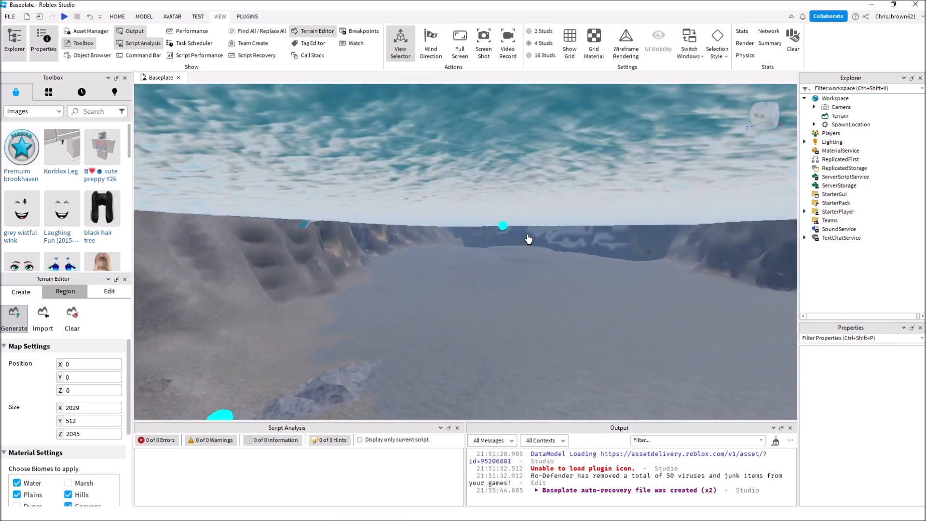